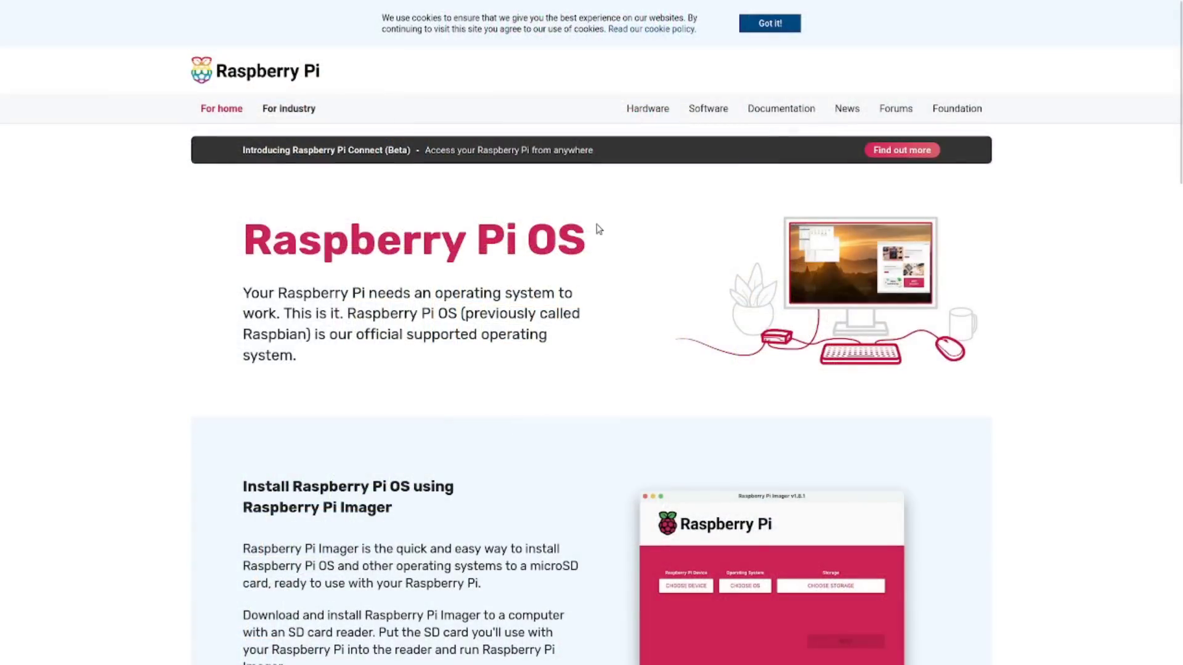
Scroll the Raspberry Pi website down to the Raspberry Pi Imager section
{"action": "scroll", "coordinate": [599, 230], "scroll_direction": "down", "scroll_amount": 5}
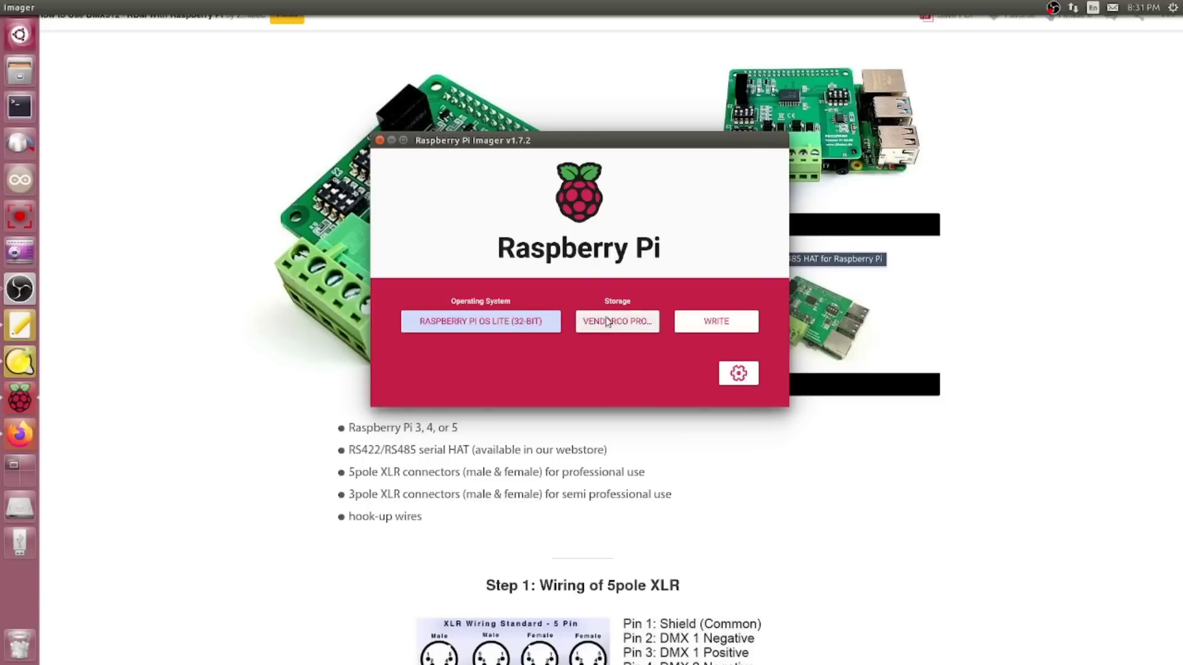
Save Imager advanced options with hostname dmx and wireless LAN country CA, then SSH into dmx.local
{"action": "left_click", "coordinate": [745, 368]}
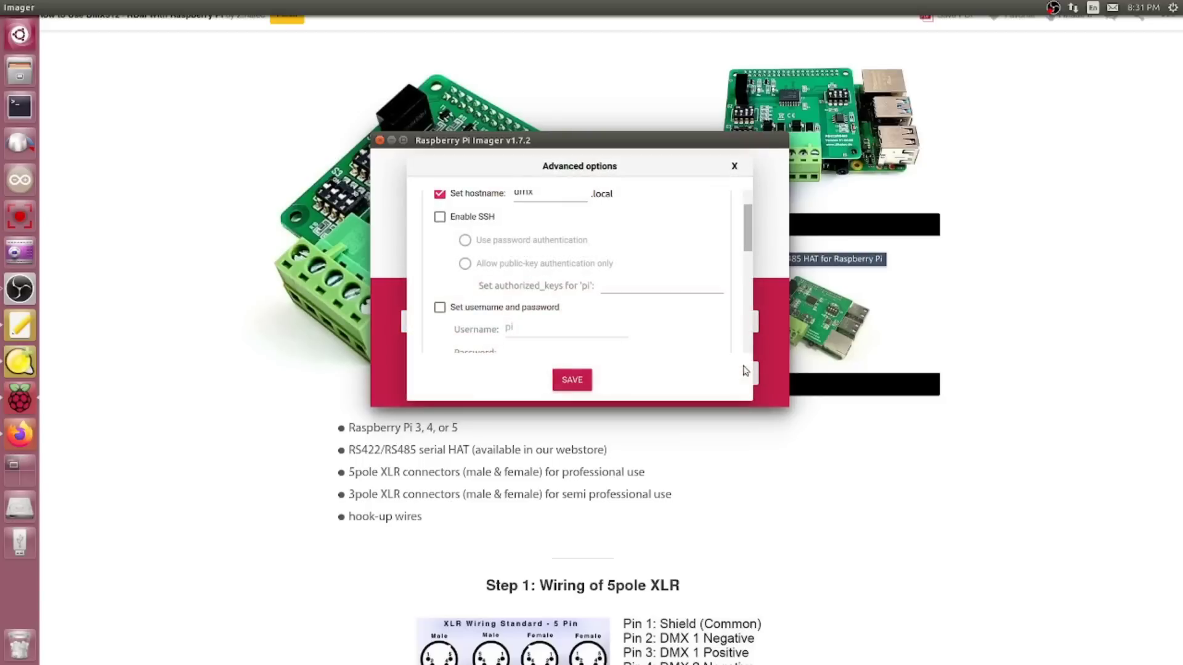
{"action": "scroll", "coordinate": [727, 329], "scroll_direction": "up", "scroll_amount": 2}
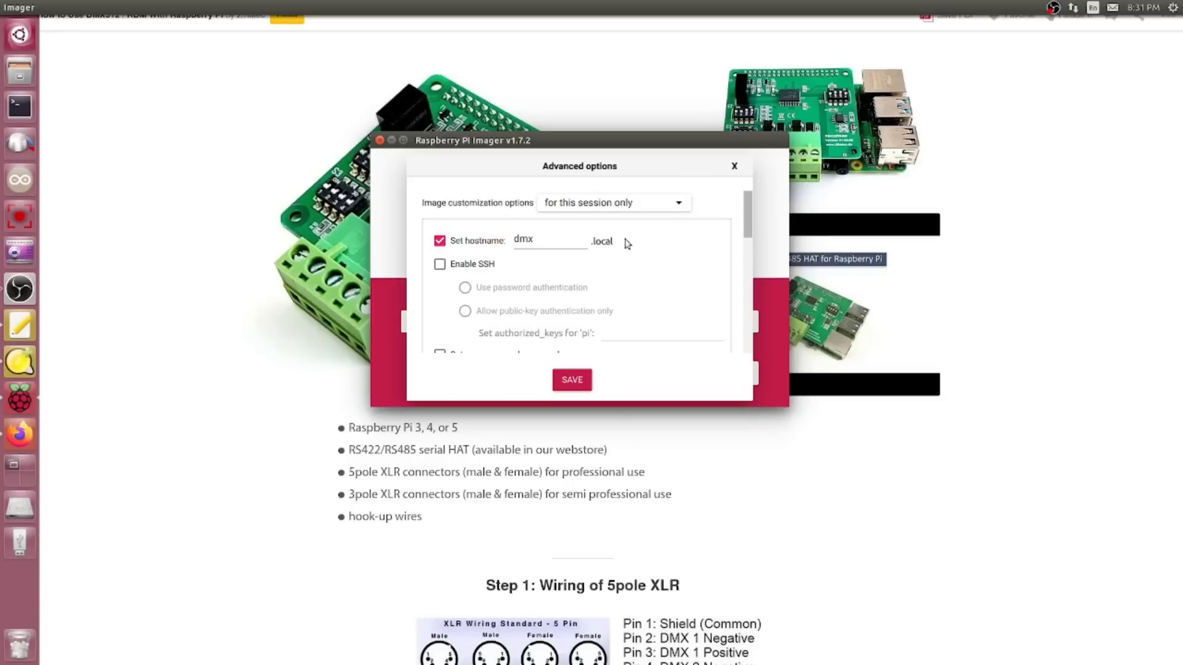
{"action": "scroll", "coordinate": [627, 240], "scroll_direction": "down", "scroll_amount": 2}
{"action": "scroll", "coordinate": [632, 231], "scroll_direction": "down", "scroll_amount": 2}
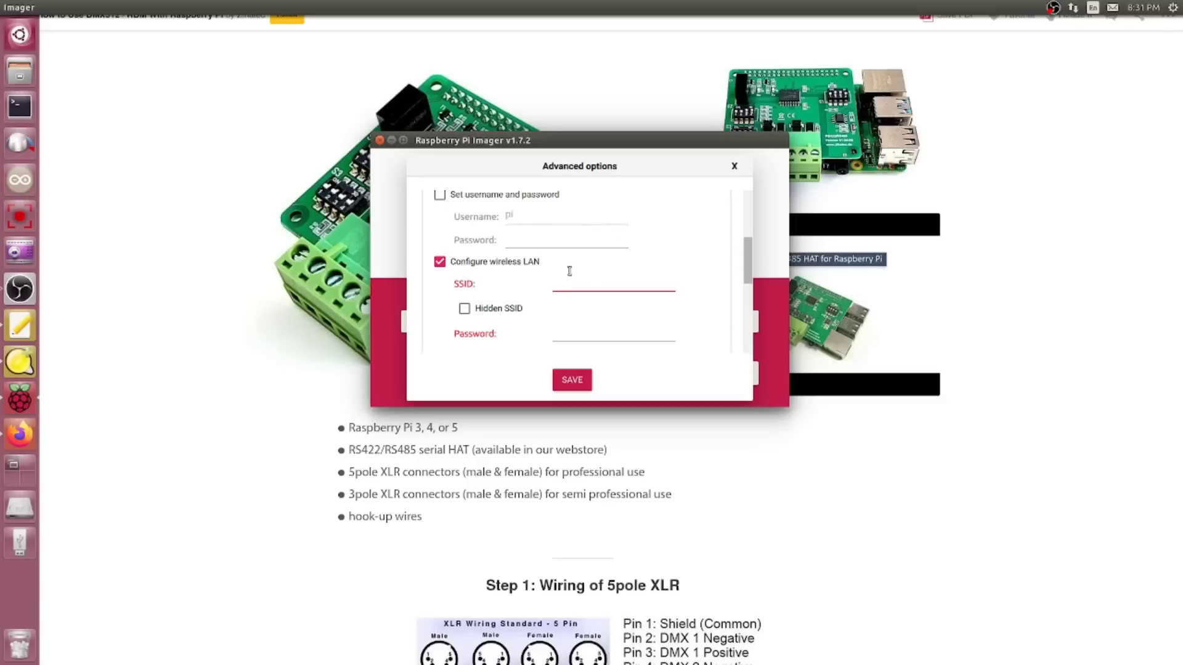
{"action": "scroll", "coordinate": [545, 272], "scroll_direction": "down", "scroll_amount": 2}
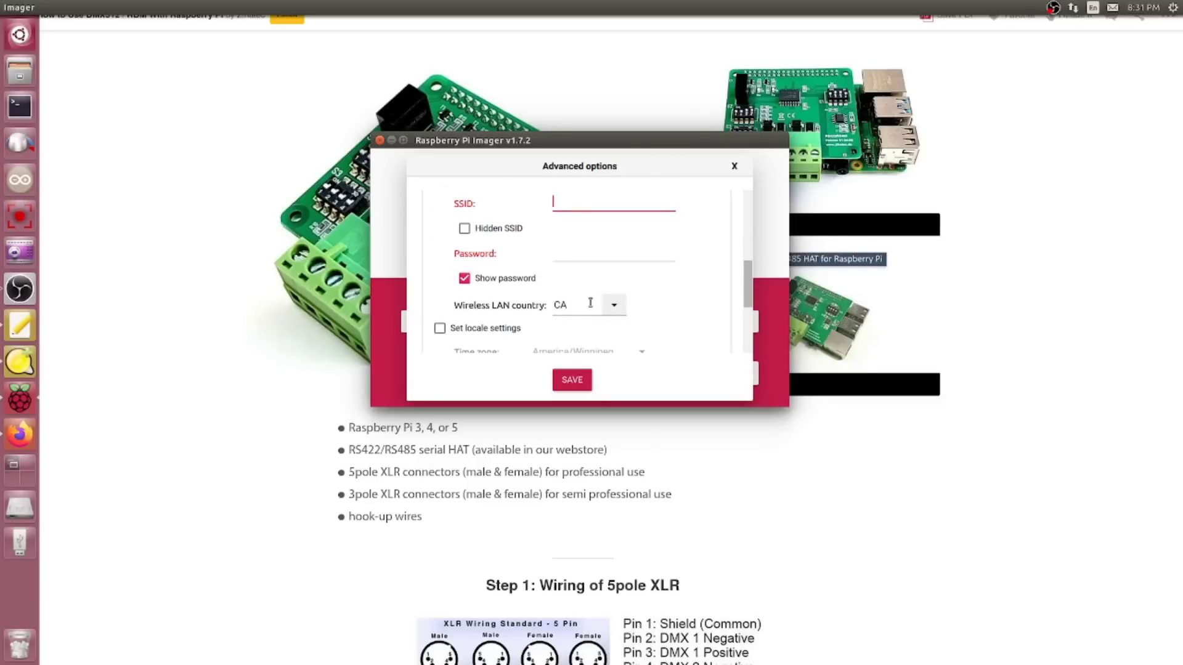
{"action": "scroll", "coordinate": [480, 288], "scroll_direction": "down", "scroll_amount": 2}
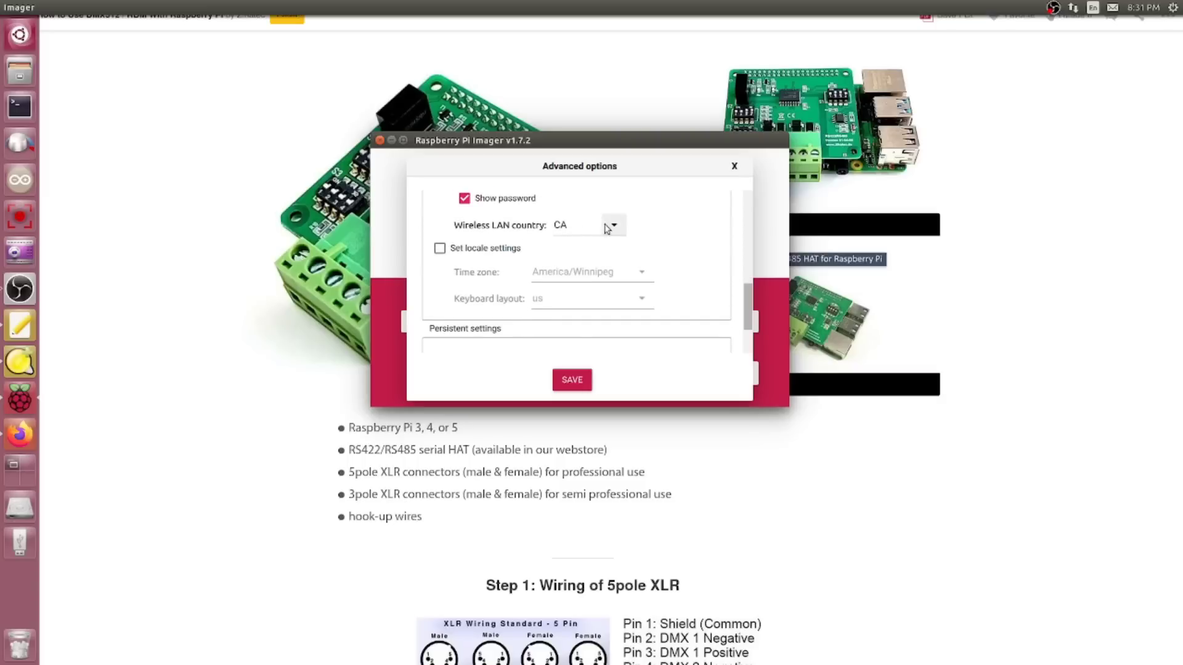
{"action": "left_click", "coordinate": [580, 385]}
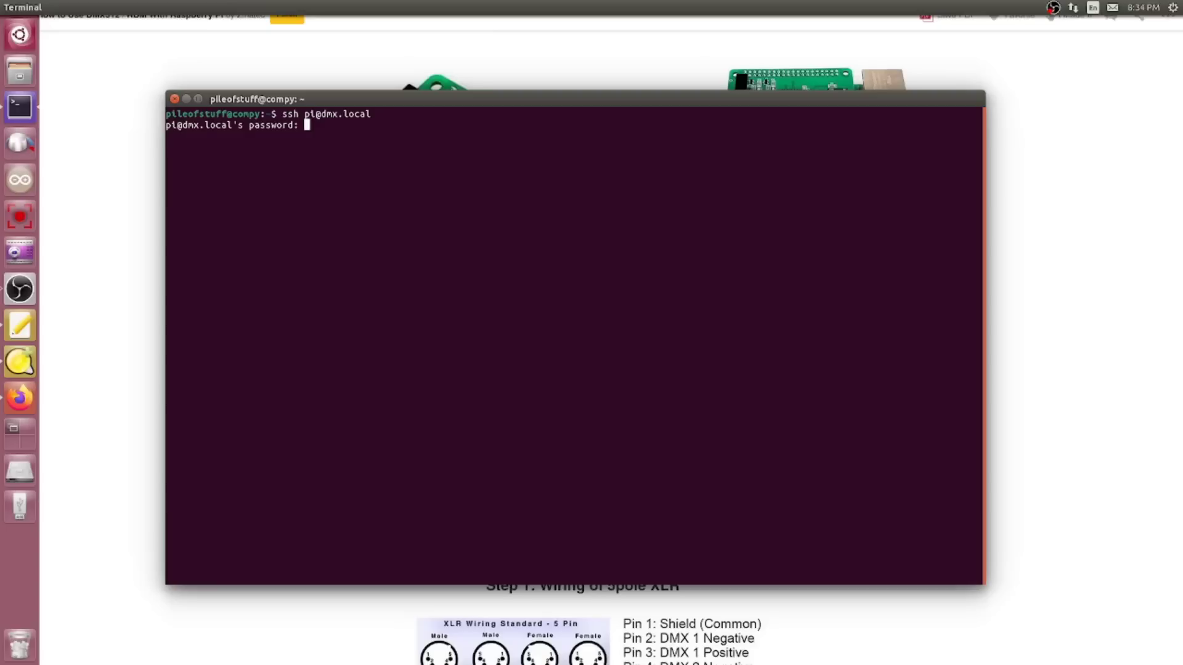
{"action": "key", "text": "Return"}
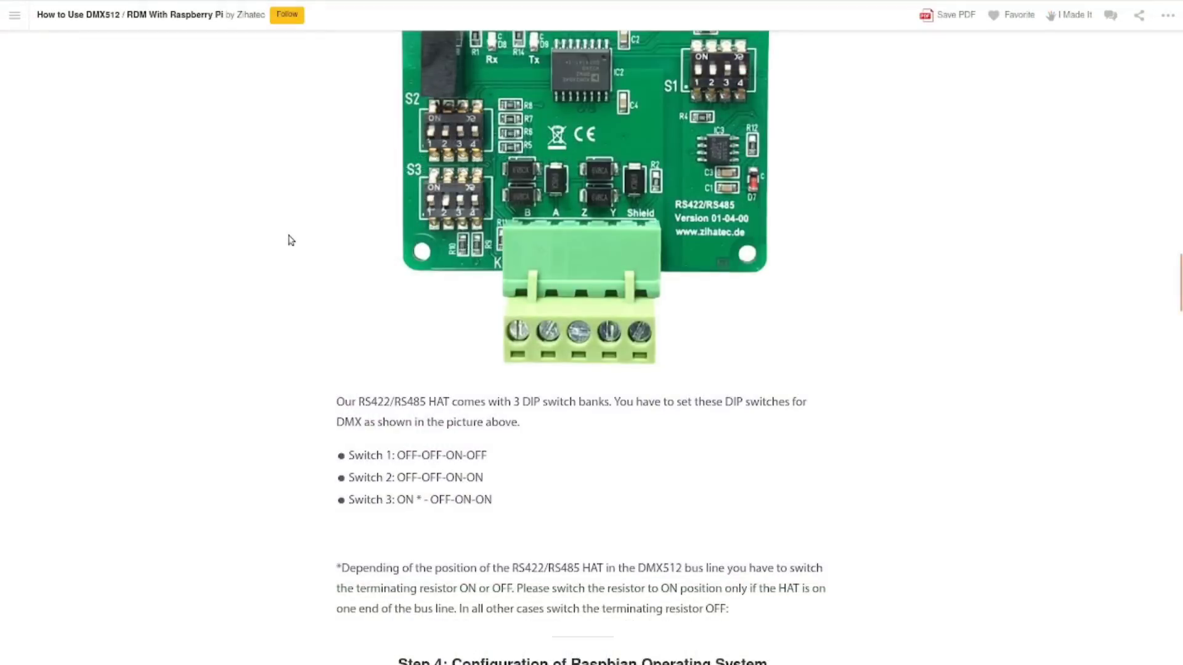
Read through the guide's Steps 4 and 5 and highlight the apt-get install ola command
{"action": "scroll", "coordinate": [287, 239], "scroll_direction": "down", "scroll_amount": 6}
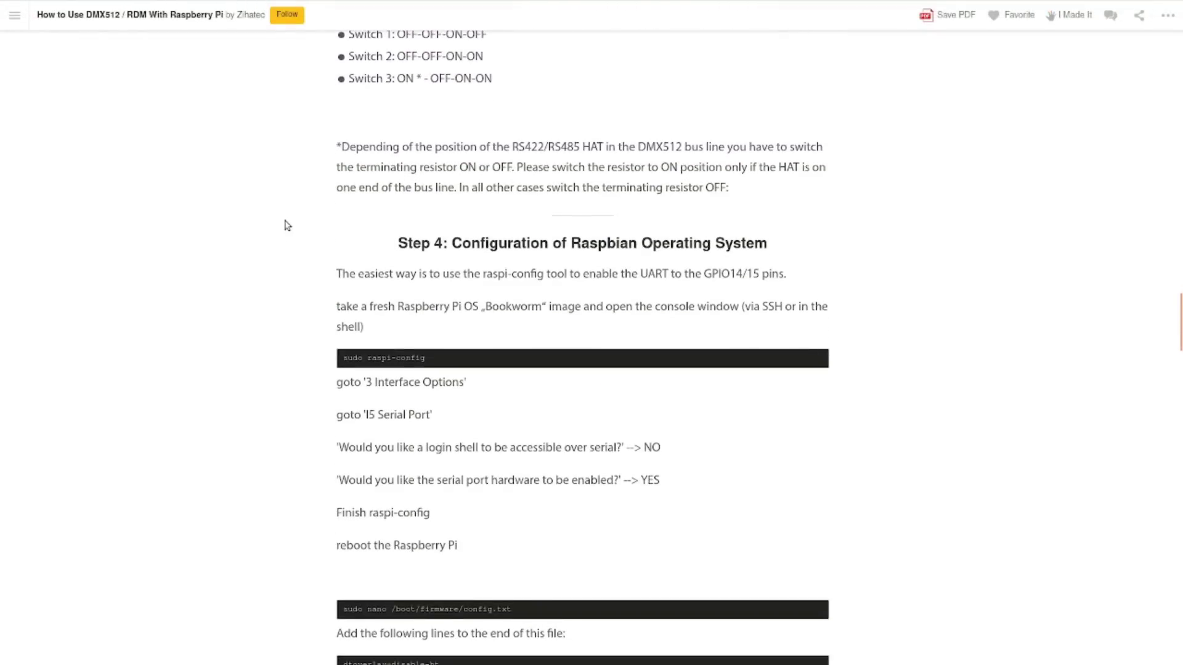
{"action": "scroll", "coordinate": [287, 225], "scroll_direction": "down", "scroll_amount": 1}
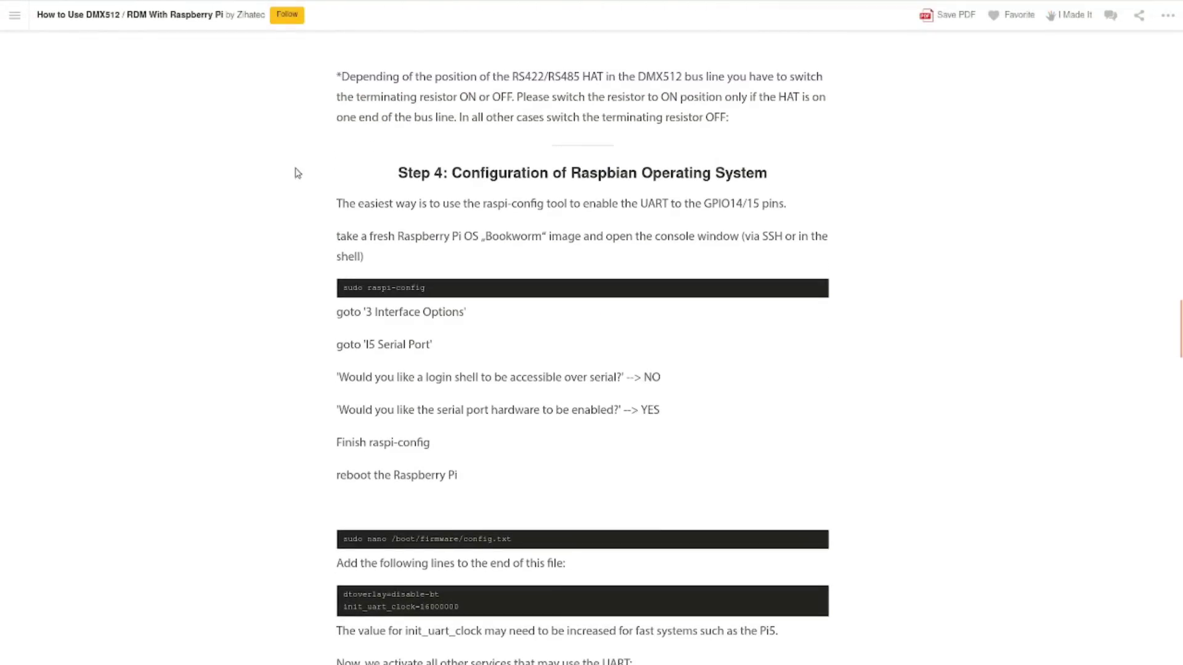
{"action": "scroll", "coordinate": [304, 282], "scroll_direction": "down", "scroll_amount": 1}
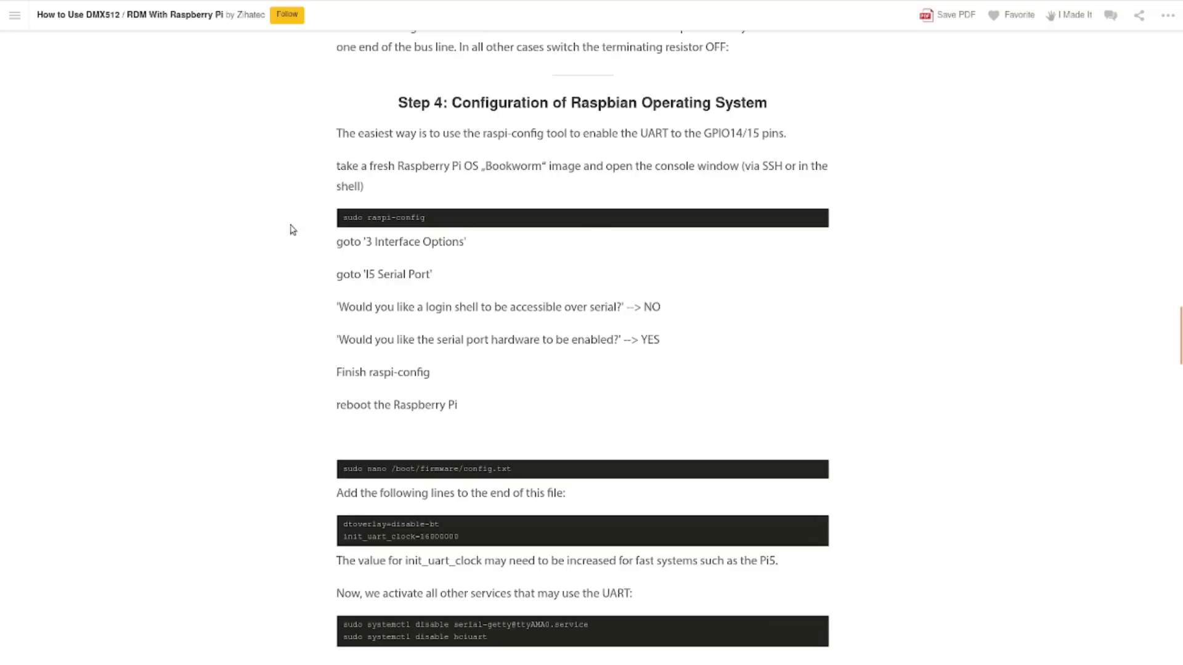
{"action": "scroll", "coordinate": [303, 213], "scroll_direction": "down", "scroll_amount": 1}
{"action": "scroll", "coordinate": [301, 212], "scroll_direction": "down", "scroll_amount": 3}
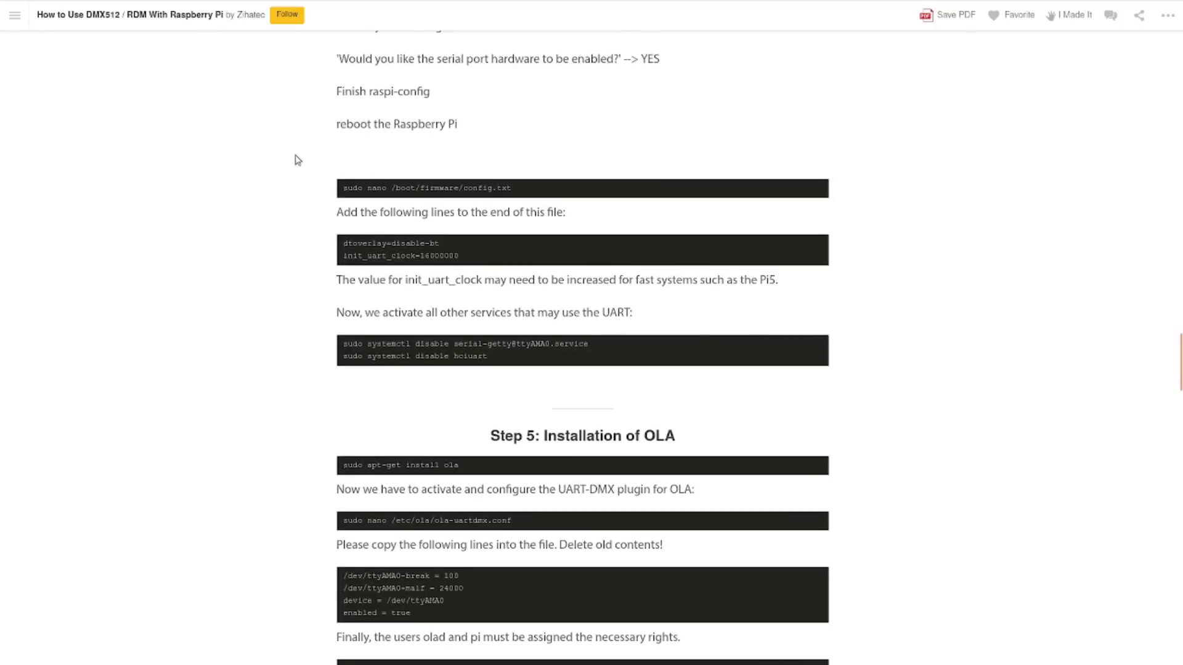
{"action": "scroll", "coordinate": [294, 163], "scroll_direction": "up", "scroll_amount": 2}
{"action": "scroll", "coordinate": [302, 210], "scroll_direction": "down", "scroll_amount": 2}
{"action": "scroll", "coordinate": [456, 289], "scroll_direction": "down", "scroll_amount": 4}
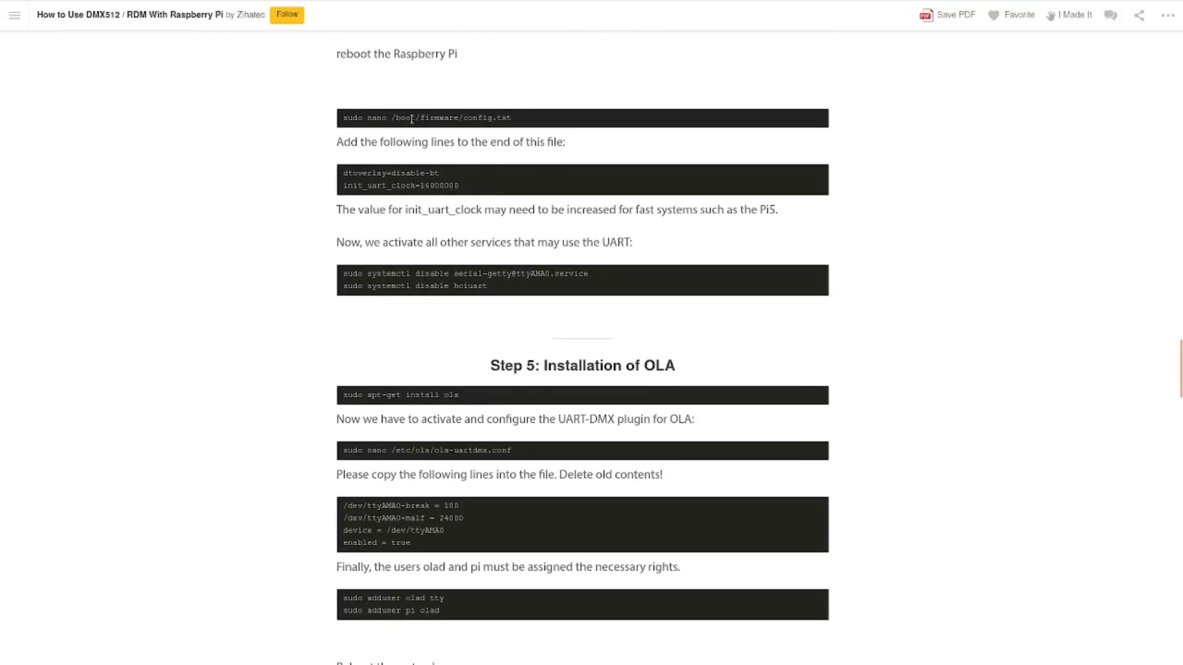
{"action": "scroll", "coordinate": [280, 347], "scroll_direction": "down", "scroll_amount": 6}
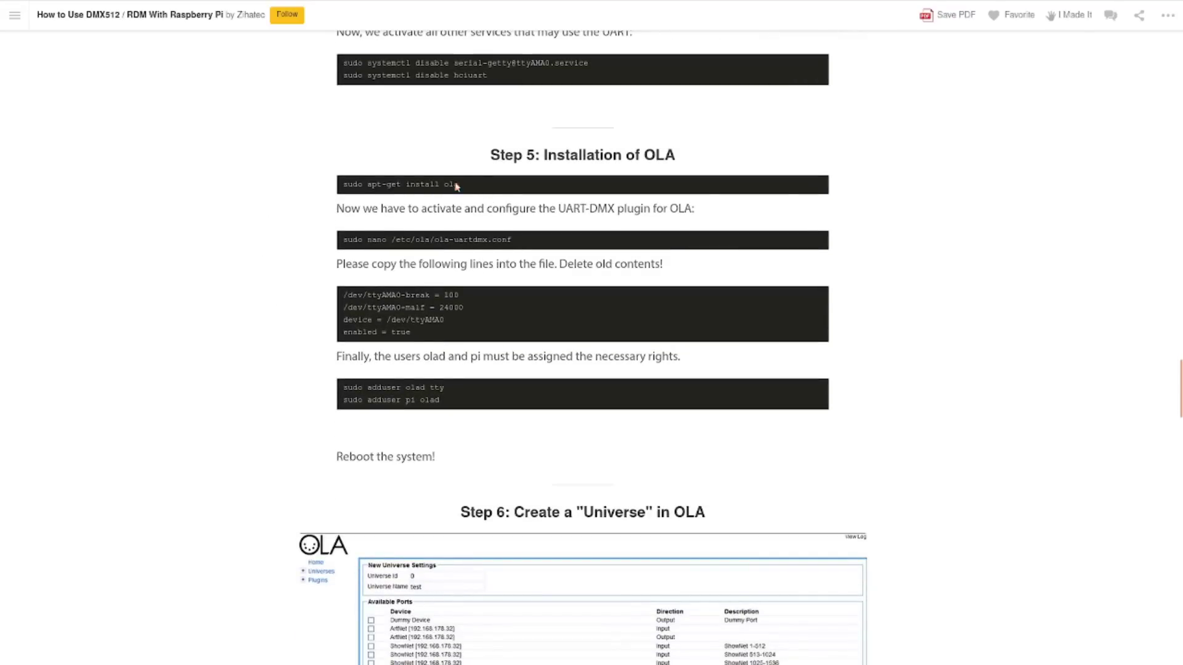
{"action": "left_click_drag", "start_coordinate": [456, 186], "coordinate": [326, 188]}
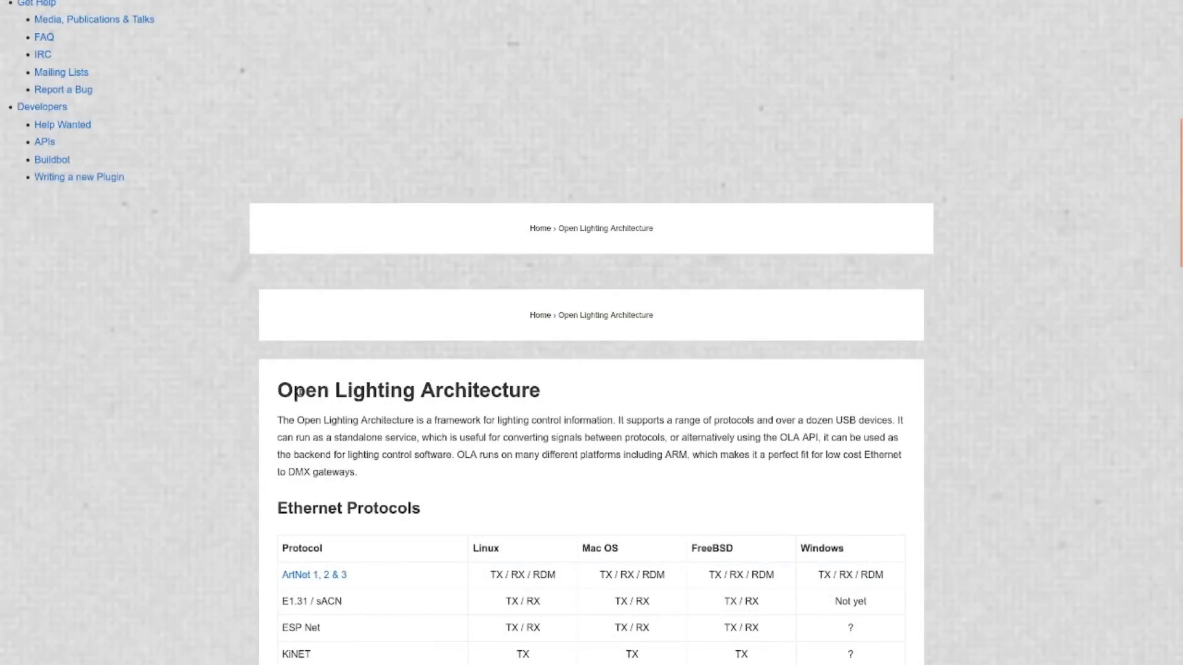
Review the Ethernet Protocols, SPI Pixel Strings and USB/Serial/Network Devices tables on the OLA site
{"action": "scroll", "coordinate": [226, 473], "scroll_direction": "down", "scroll_amount": 4}
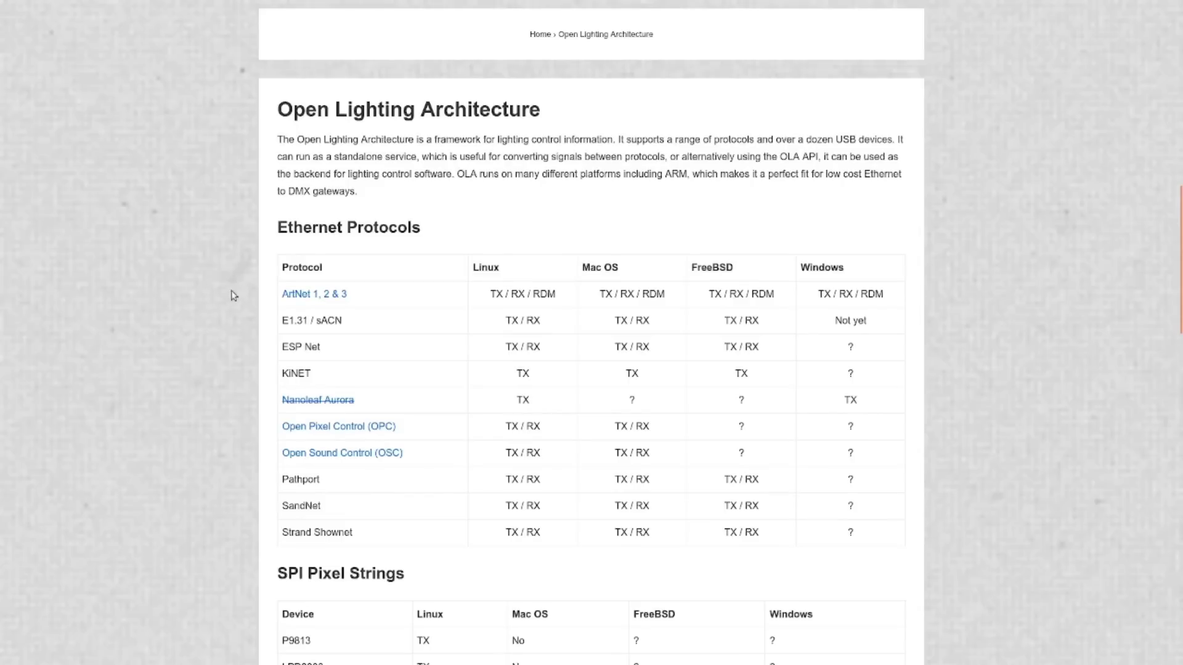
{"action": "scroll", "coordinate": [256, 252], "scroll_direction": "down", "scroll_amount": 1}
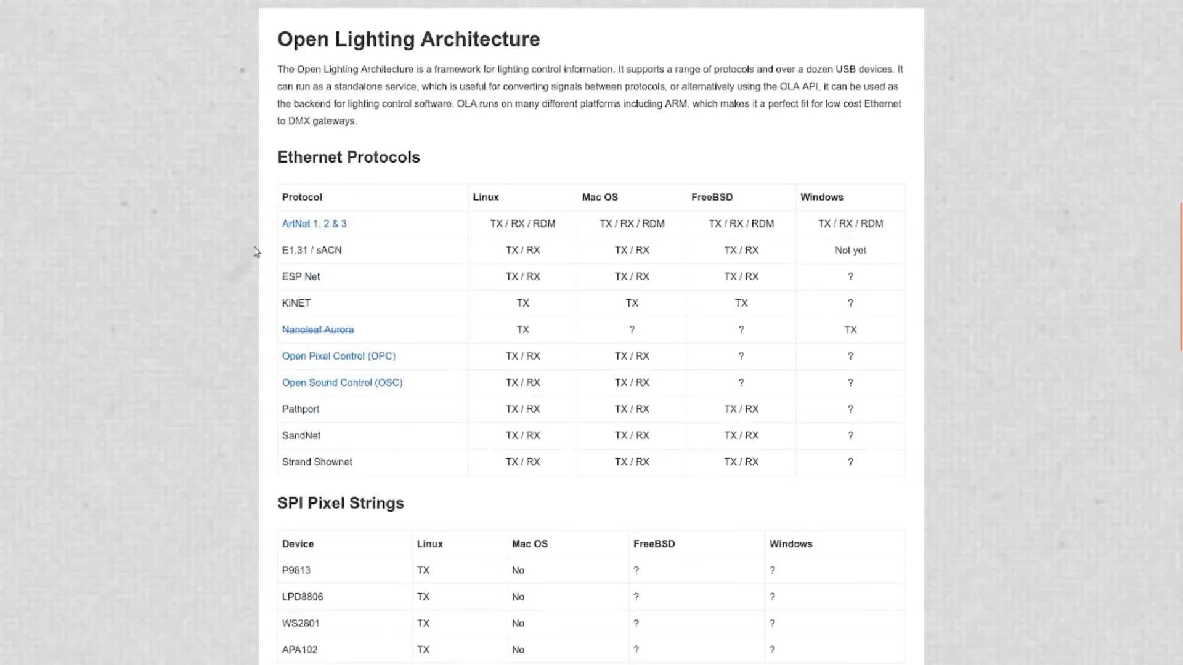
{"action": "scroll", "coordinate": [382, 250], "scroll_direction": "down", "scroll_amount": 3}
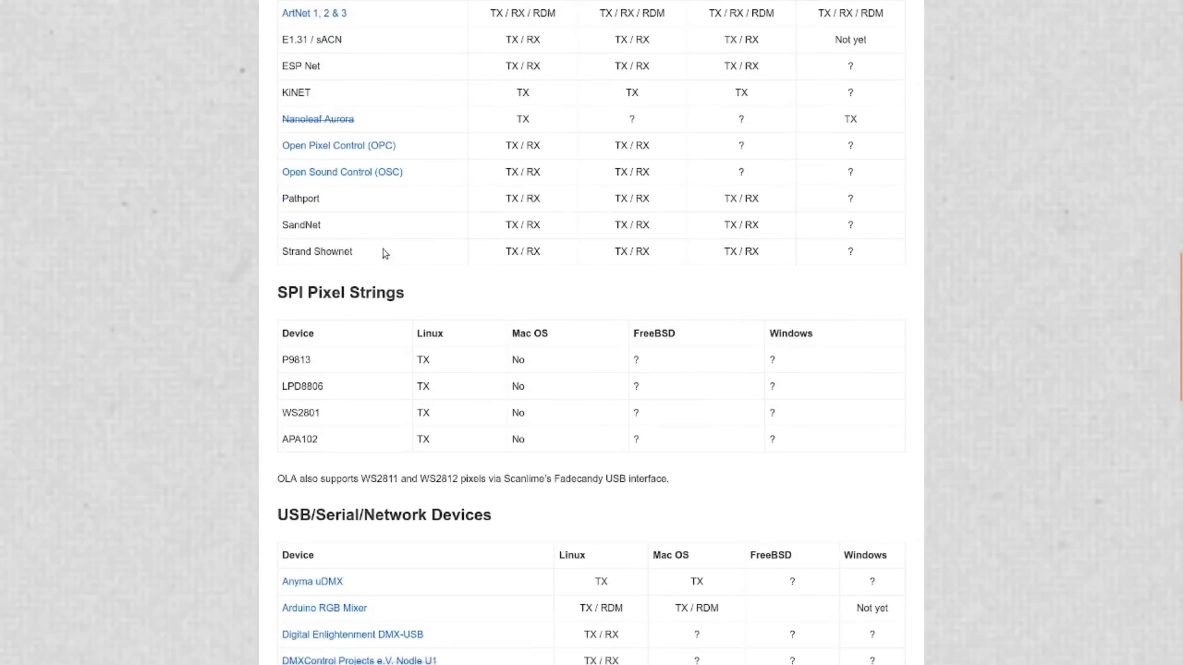
{"action": "scroll", "coordinate": [257, 265], "scroll_direction": "down", "scroll_amount": 3}
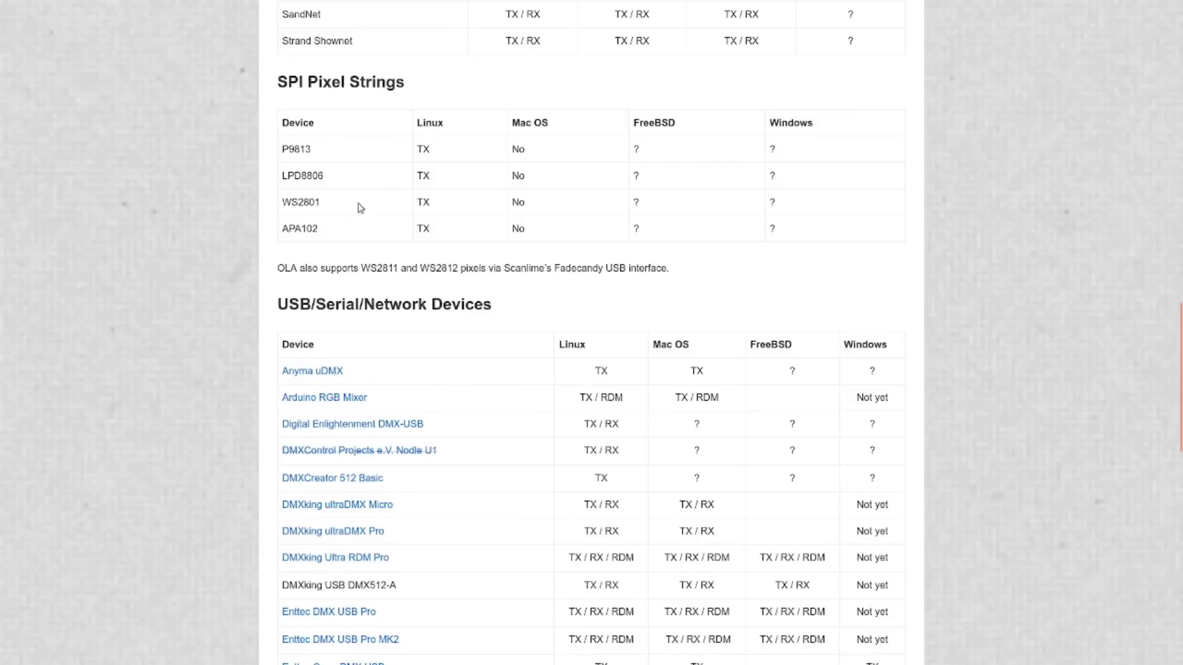
{"action": "scroll", "coordinate": [359, 217], "scroll_direction": "up", "scroll_amount": 7}
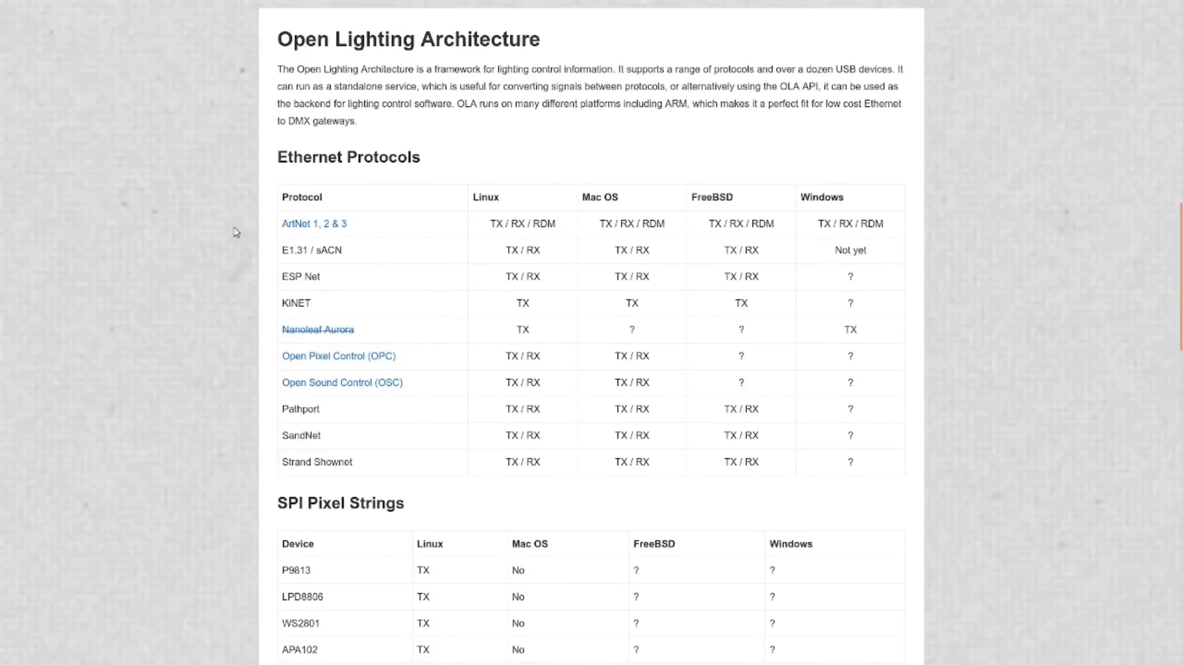
{"action": "scroll", "coordinate": [211, 287], "scroll_direction": "down", "scroll_amount": 9}
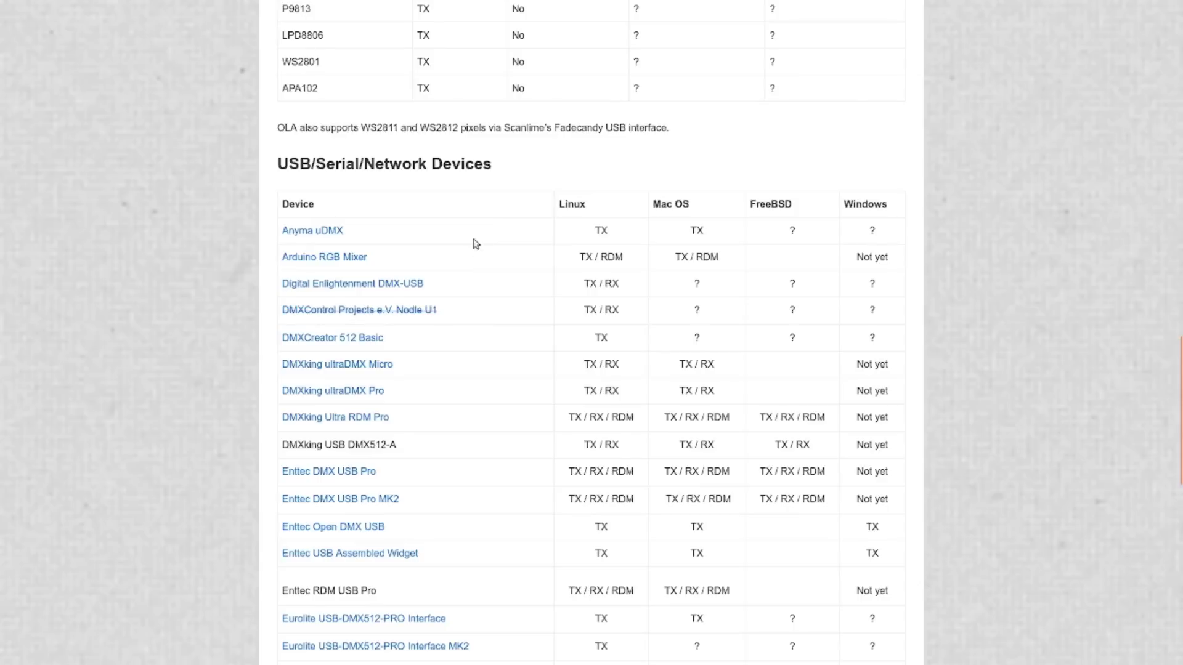
{"action": "scroll", "coordinate": [444, 224], "scroll_direction": "down", "scroll_amount": 2}
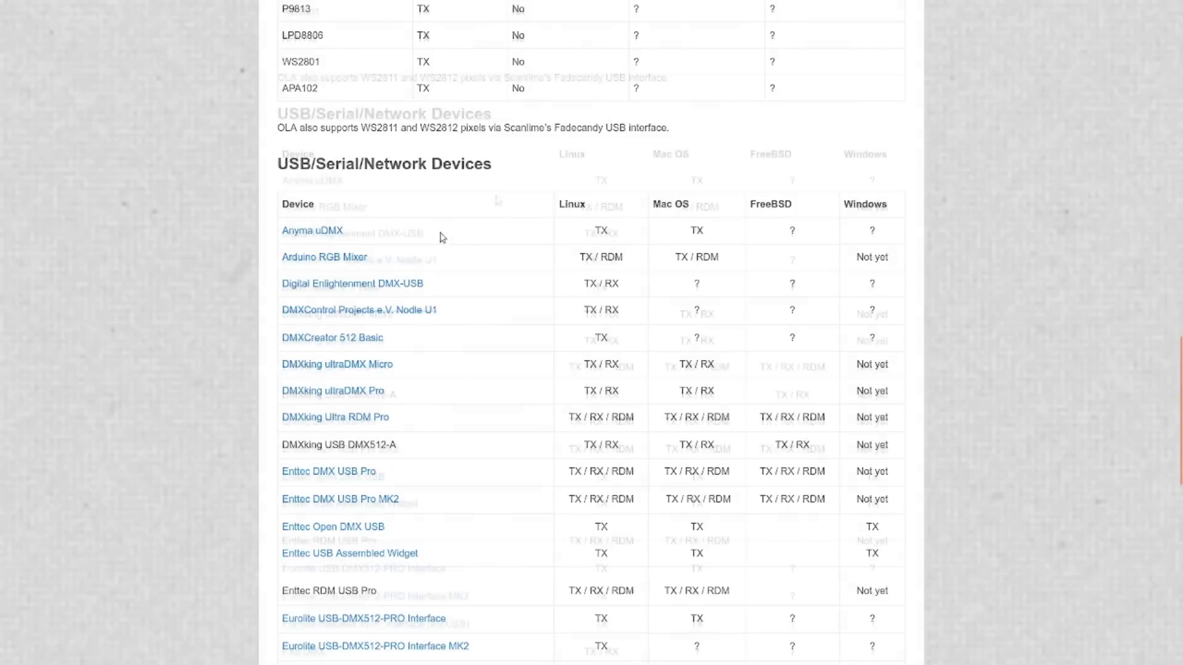
{"action": "scroll", "coordinate": [488, 273], "scroll_direction": "down", "scroll_amount": 2}
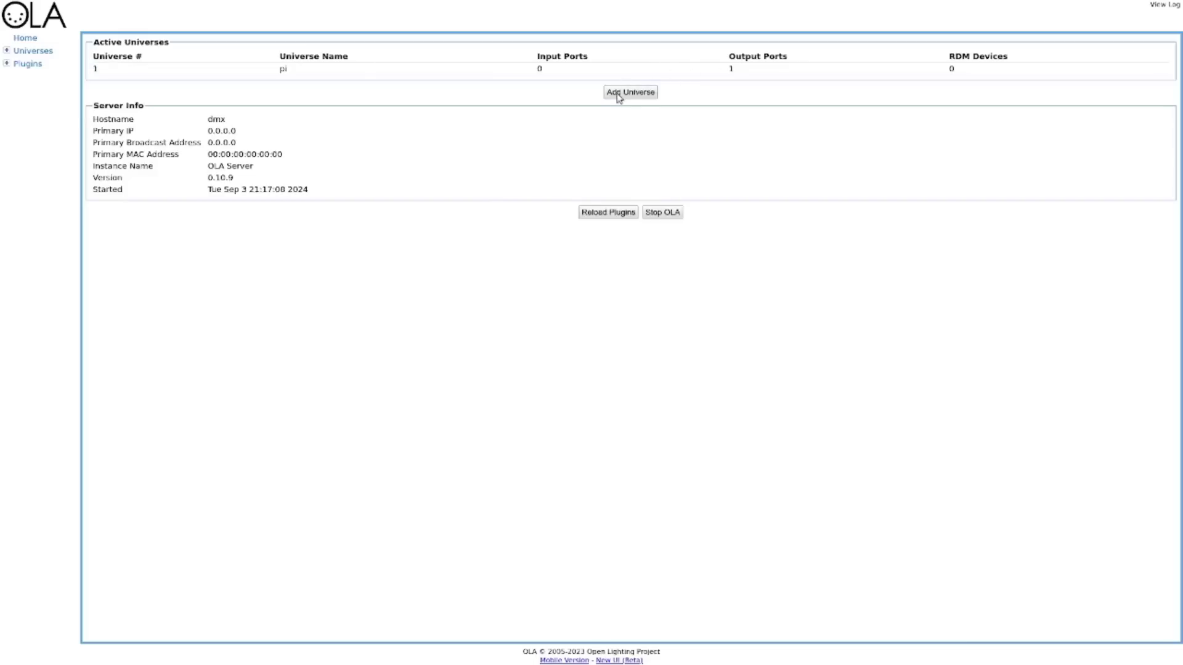
Open the pi universe's DMX Console, checking the UART native DMX plugin details along the way
{"action": "left_click", "coordinate": [34, 53]}
{"action": "left_click", "coordinate": [25, 65]}
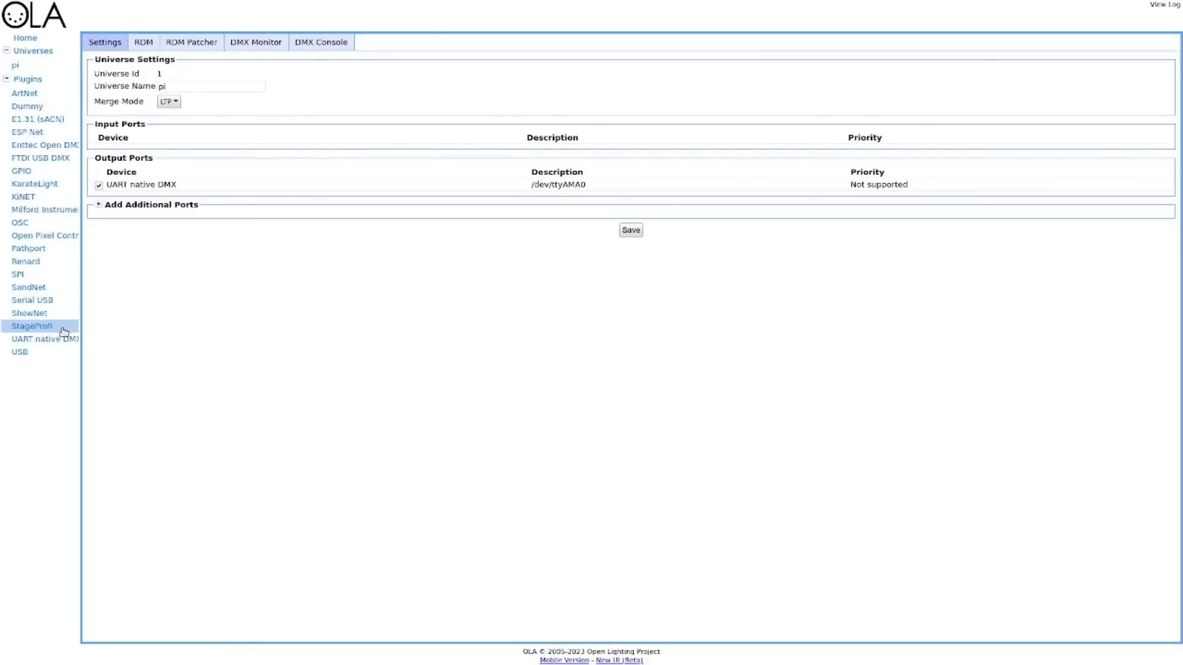
{"action": "left_click", "coordinate": [65, 339]}
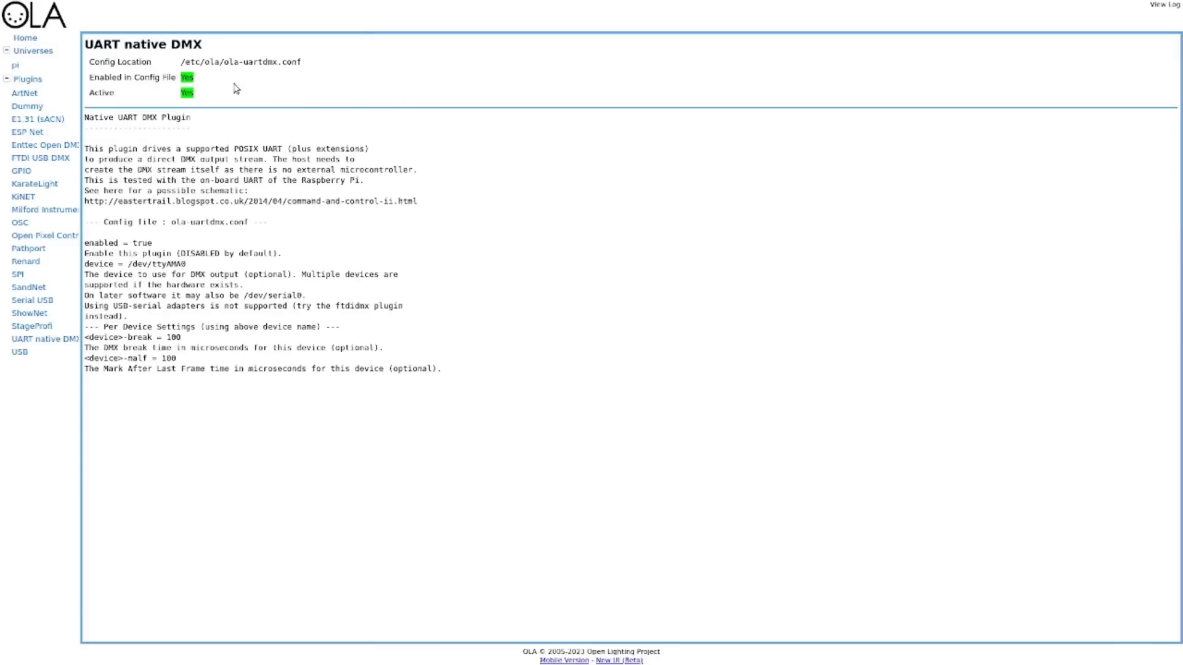
{"action": "left_click", "coordinate": [24, 64]}
{"action": "left_click", "coordinate": [347, 46]}
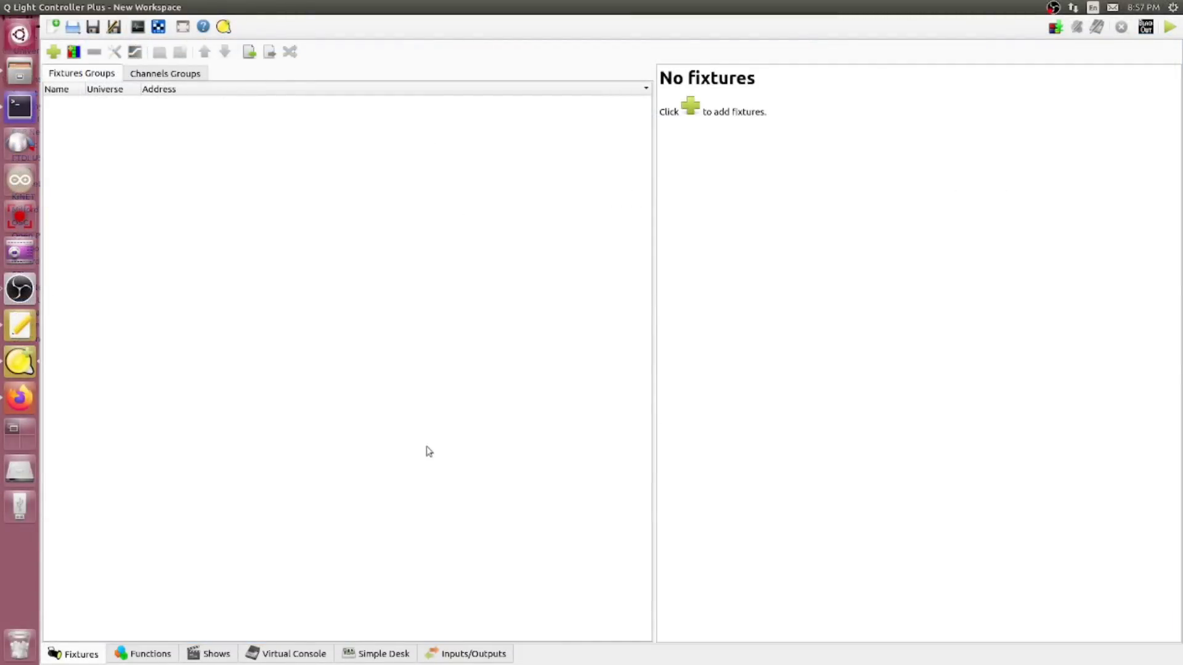
Send Universe 1 via ArtNet 10.0.0.9 to ArtNet universe 1 and save OLA's pi input port
{"action": "left_click", "coordinate": [472, 655]}
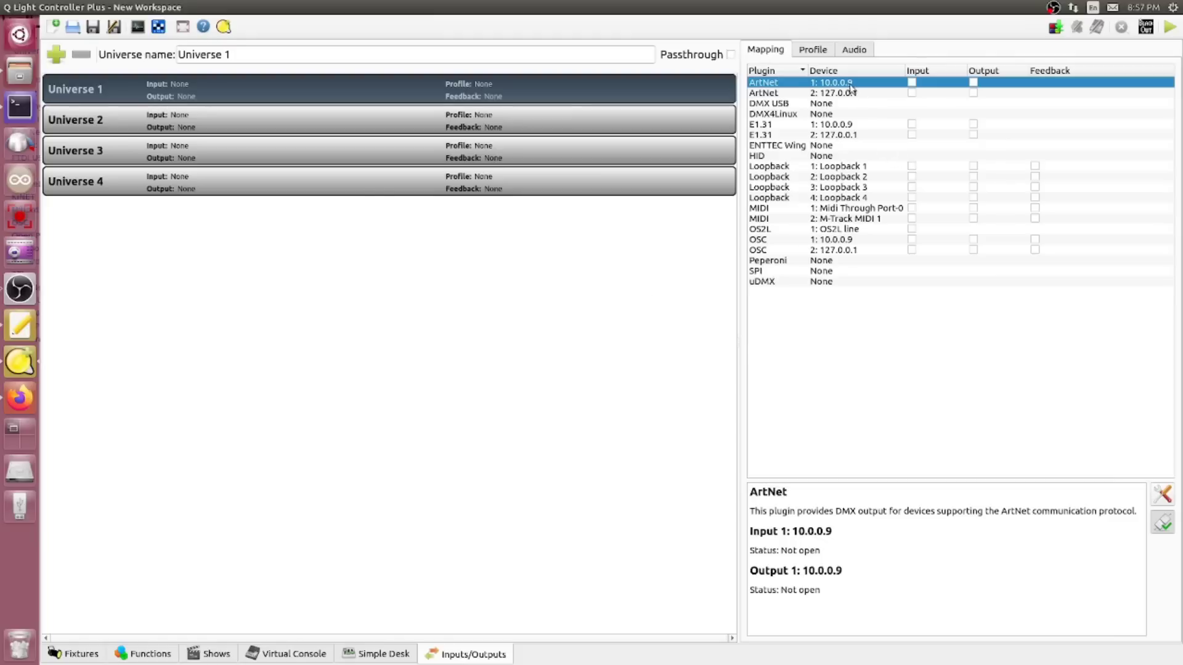
{"action": "left_click", "coordinate": [973, 83]}
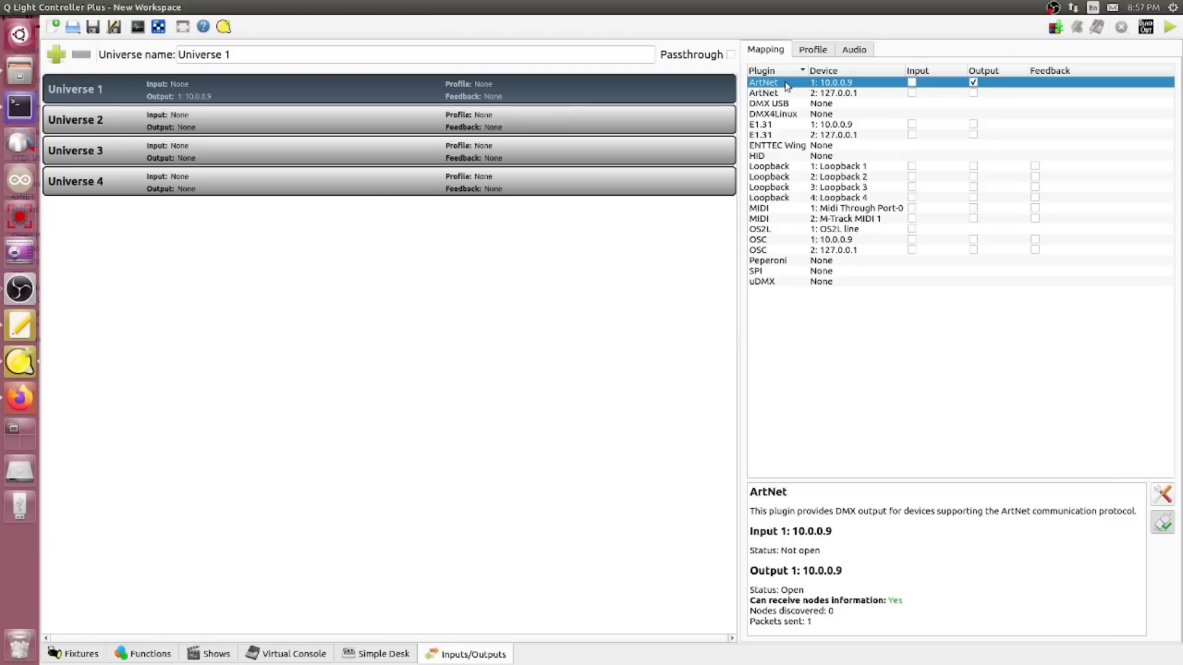
{"action": "double_click", "coordinate": [779, 84]}
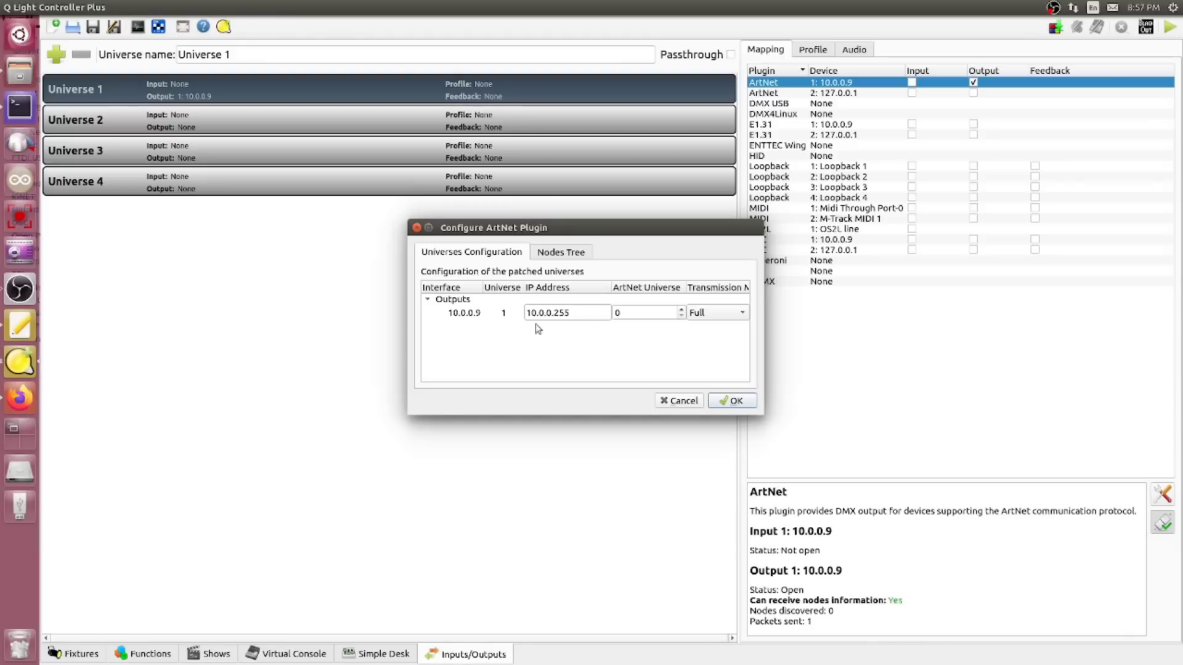
{"action": "left_click", "coordinate": [572, 313]}
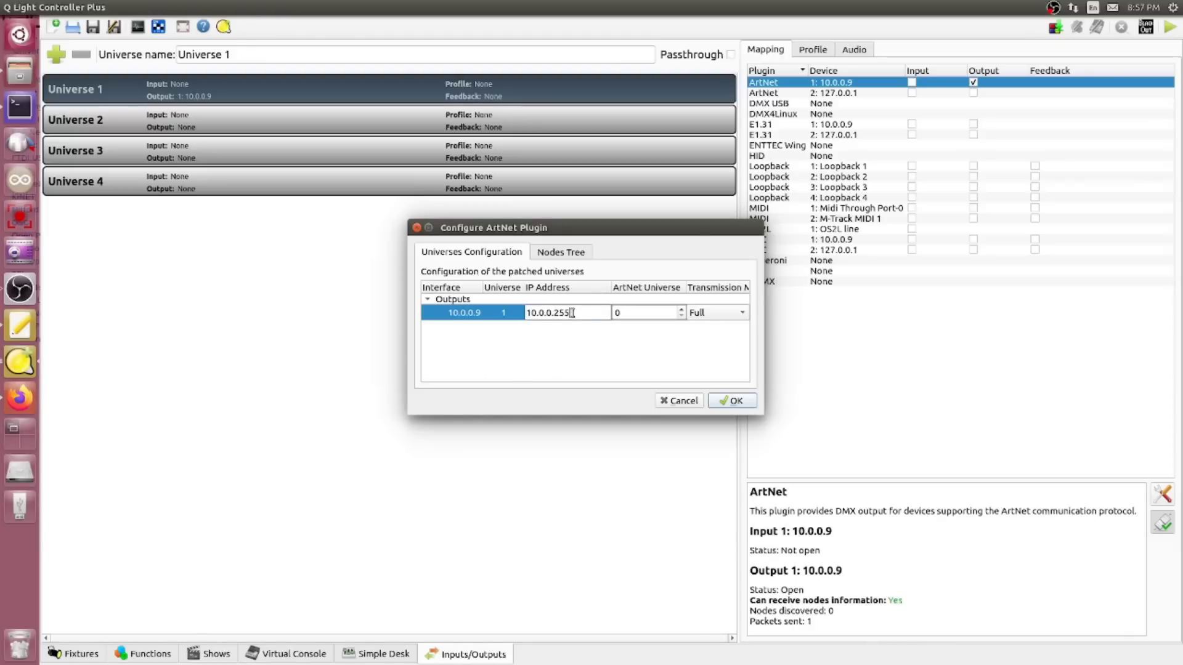
{"action": "key", "text": "BackSpace"}
{"action": "left_click", "coordinate": [682, 311]}
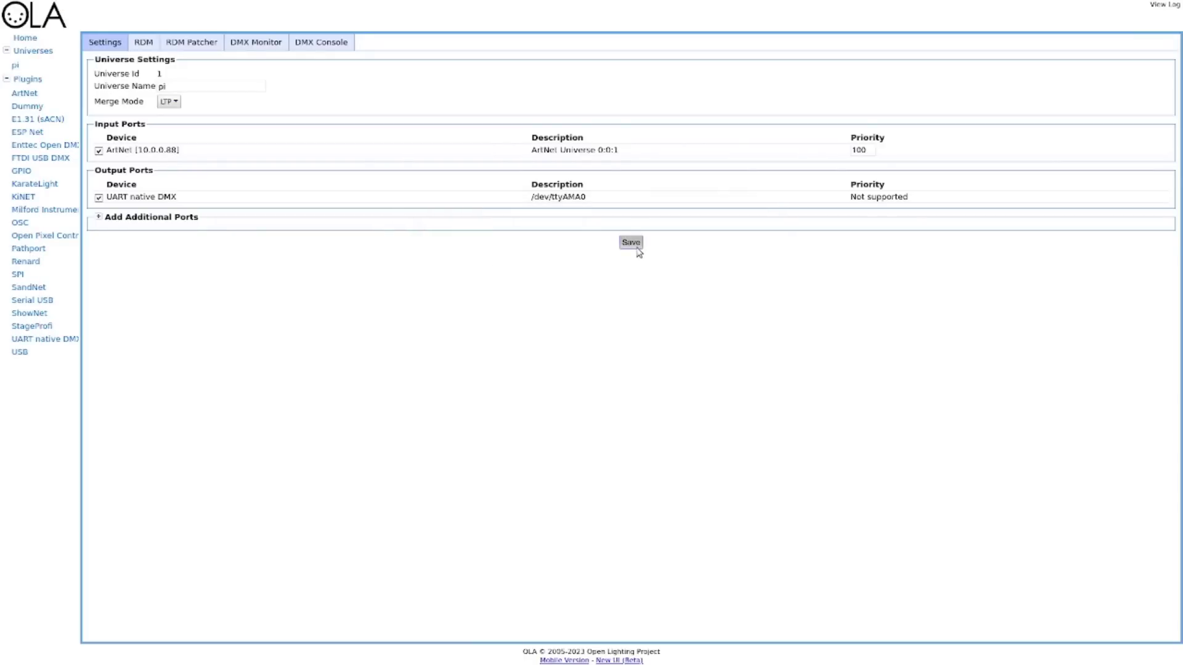
{"action": "left_click", "coordinate": [635, 244]}
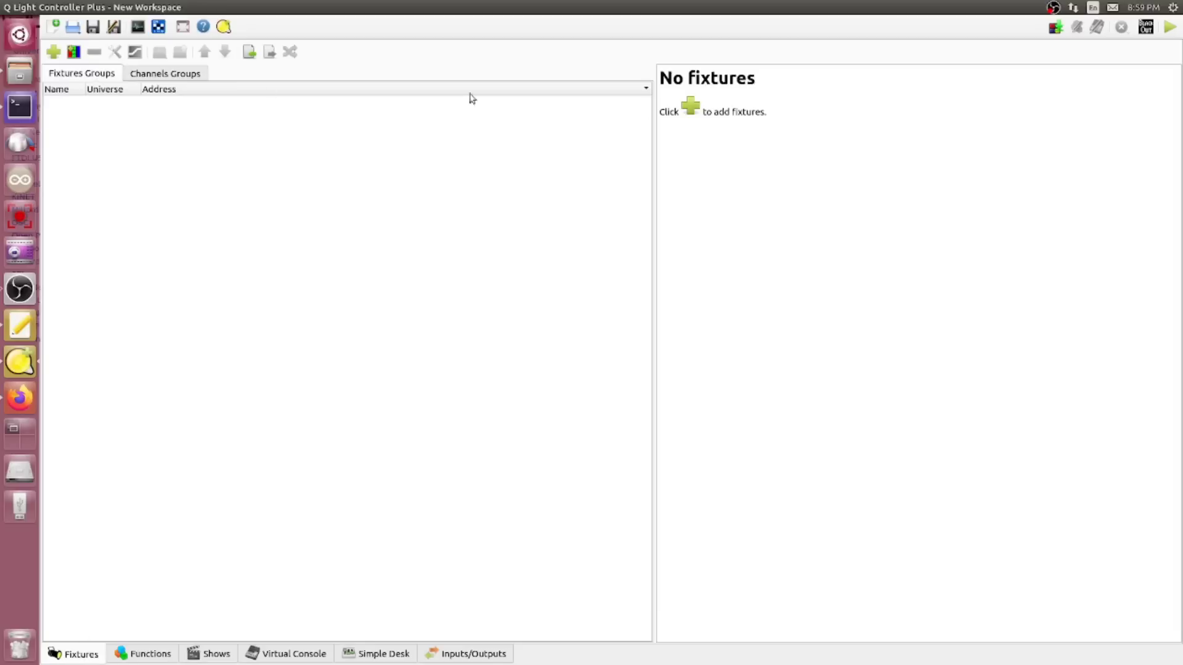
Add the 10Wx9 LED Flat PAR fixture and show Universe 1 on the Simple Desk
{"action": "left_click", "coordinate": [53, 52]}
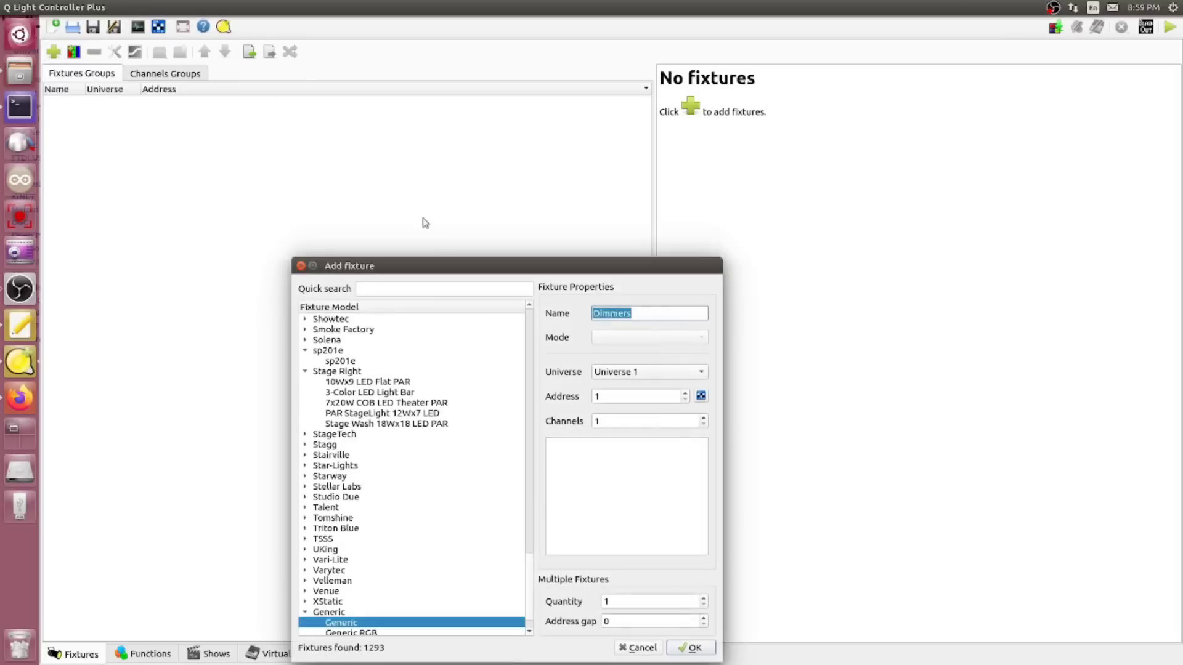
{"action": "left_click", "coordinate": [368, 382]}
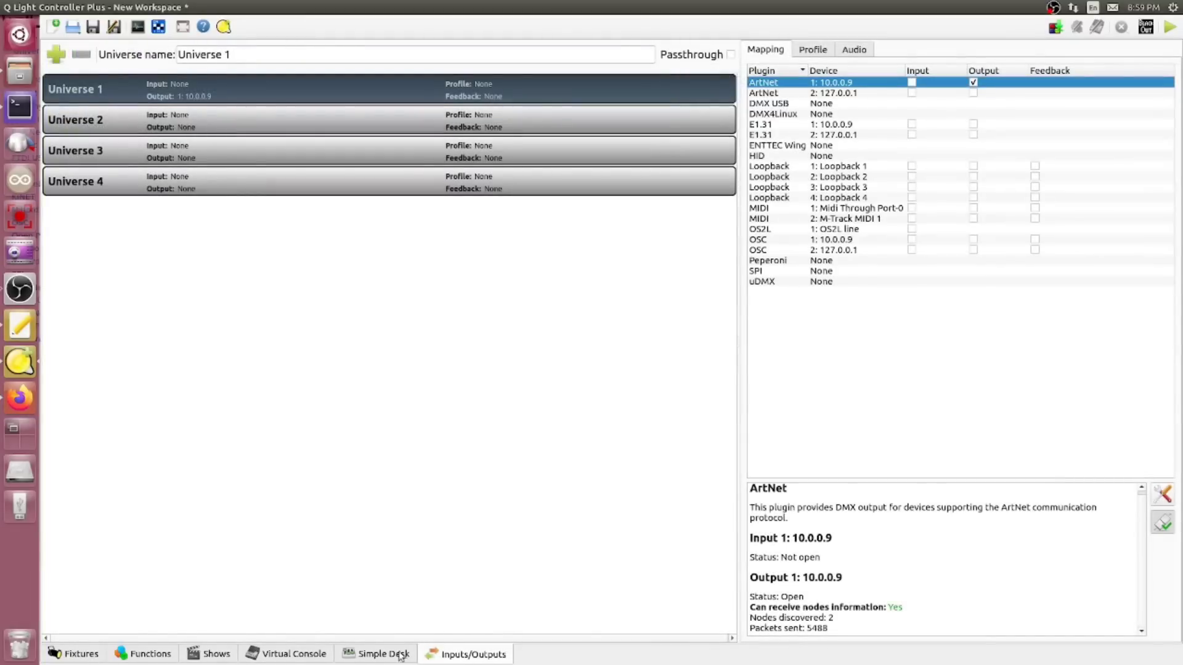
{"action": "left_click", "coordinate": [401, 656]}
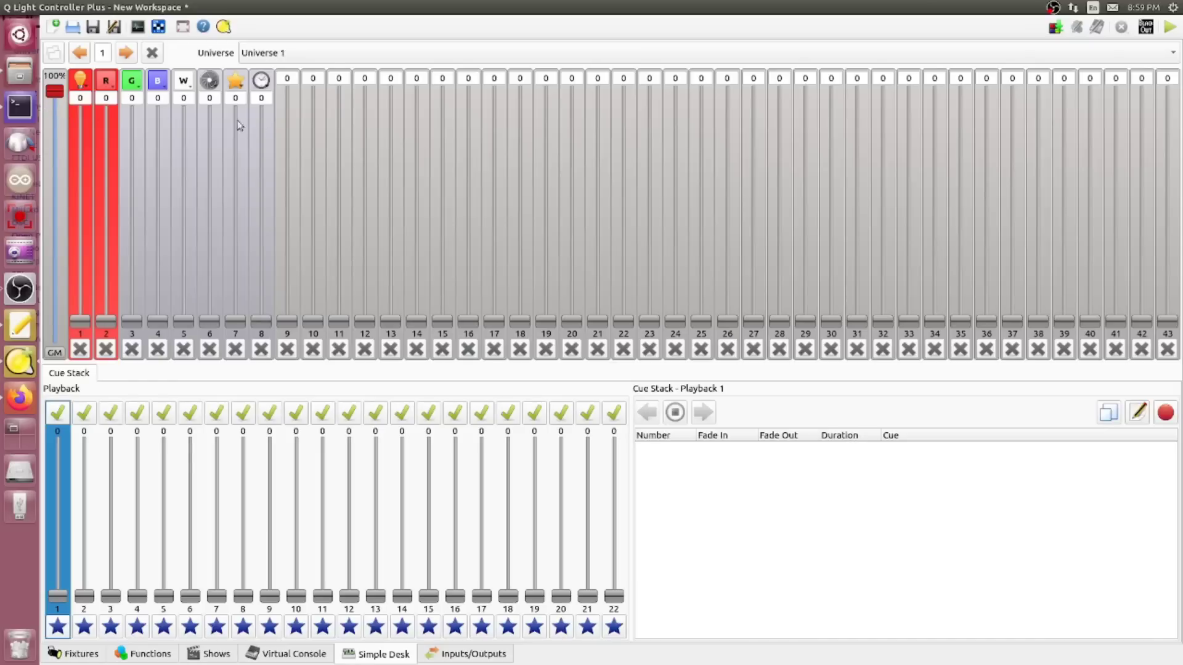
{"action": "left_click", "coordinate": [277, 57]}
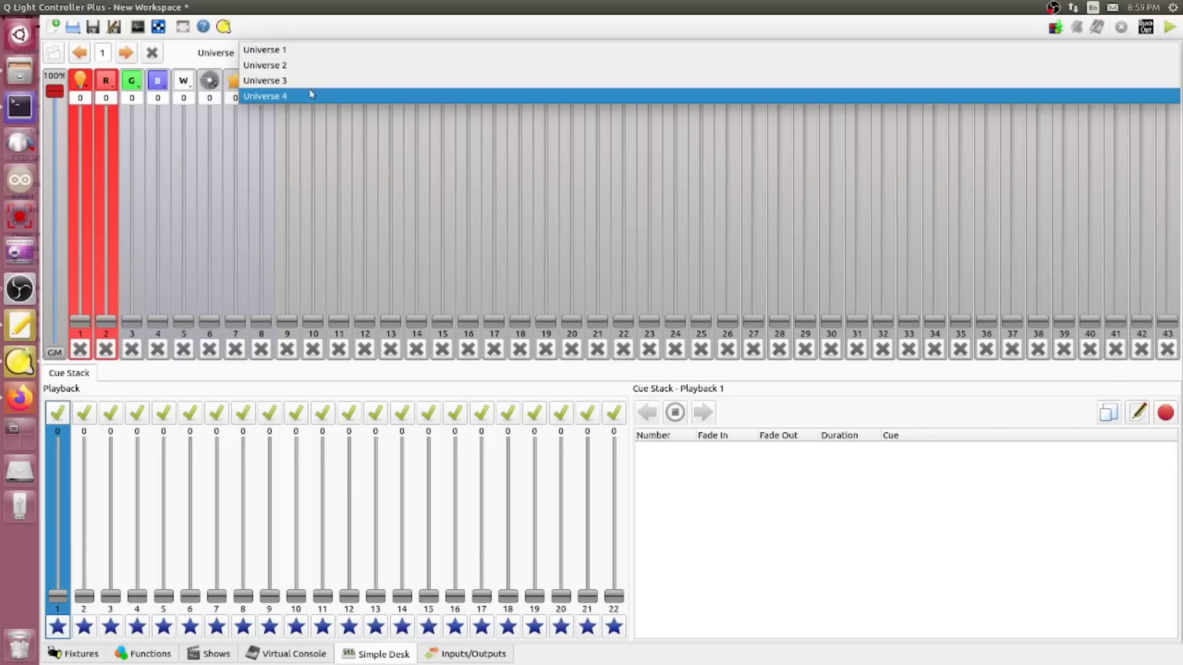
{"action": "left_click", "coordinate": [309, 50]}
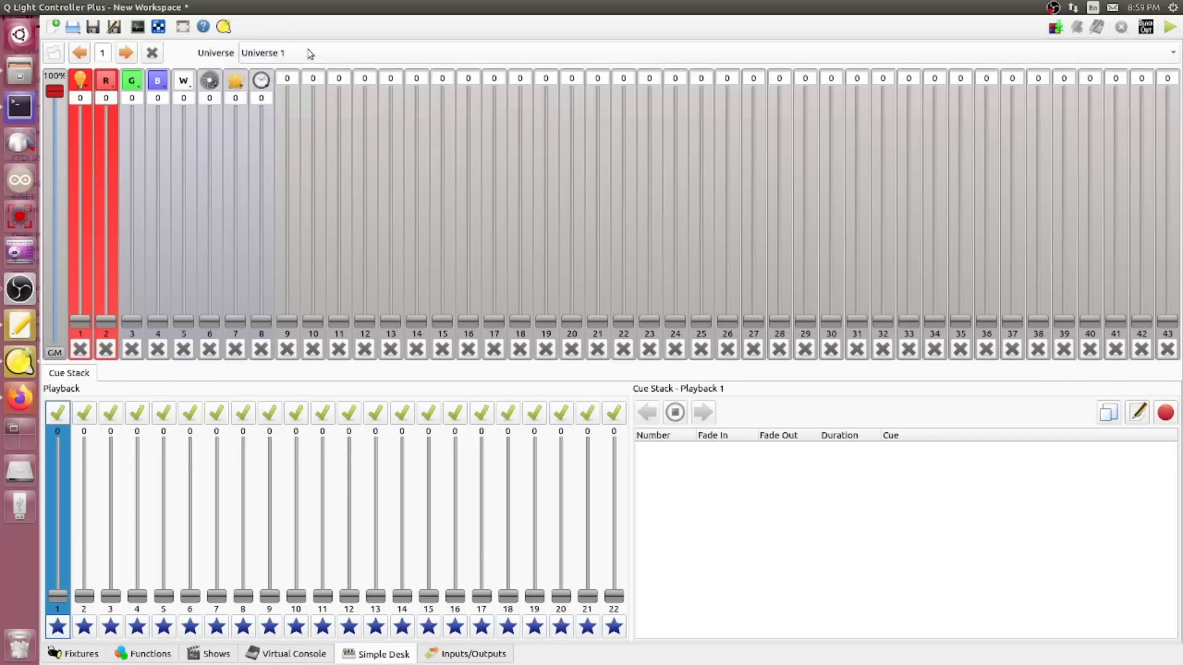
Raise the master, blue, green and red faders to 255 and lift the white channel
{"action": "left_click_drag", "start_coordinate": [80, 321], "coordinate": [80, 112]}
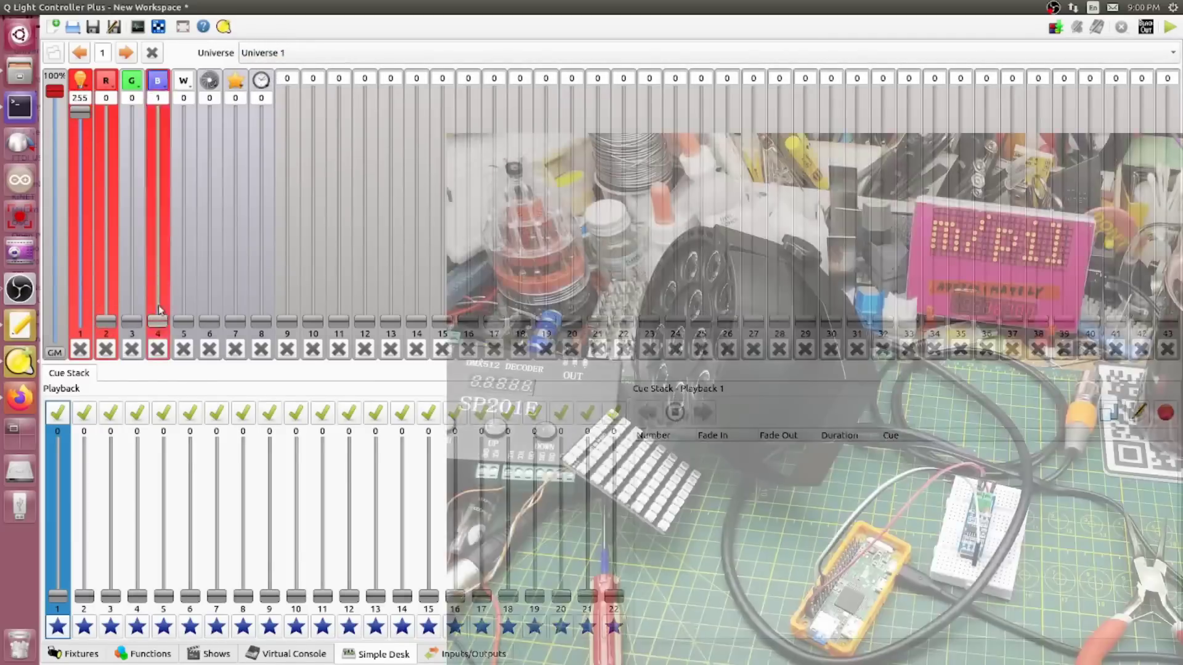
{"action": "left_click_drag", "start_coordinate": [158, 321], "coordinate": [158, 112]}
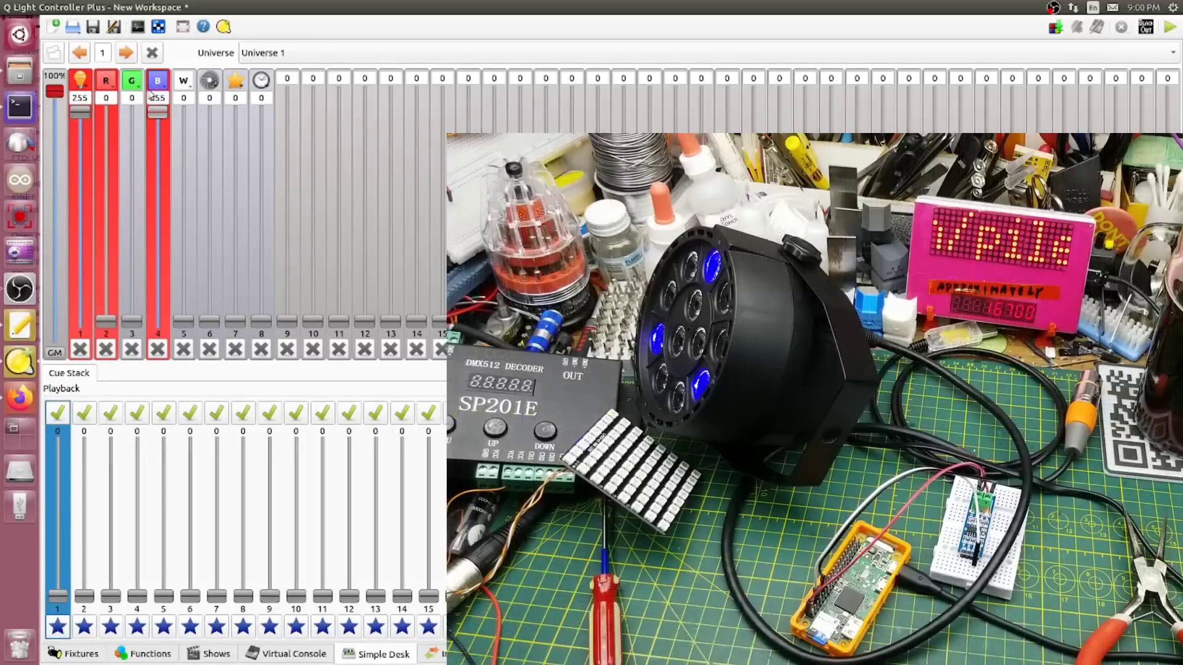
{"action": "left_click_drag", "start_coordinate": [131, 320], "coordinate": [132, 94]}
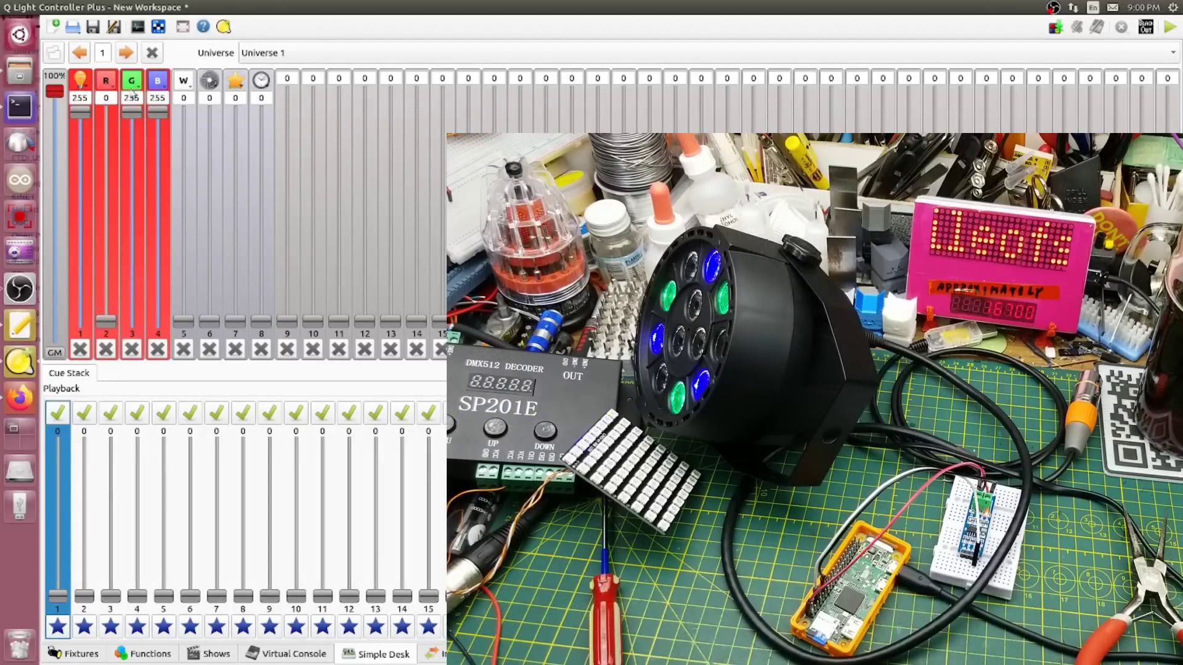
{"action": "left_click_drag", "start_coordinate": [107, 331], "coordinate": [106, 111]}
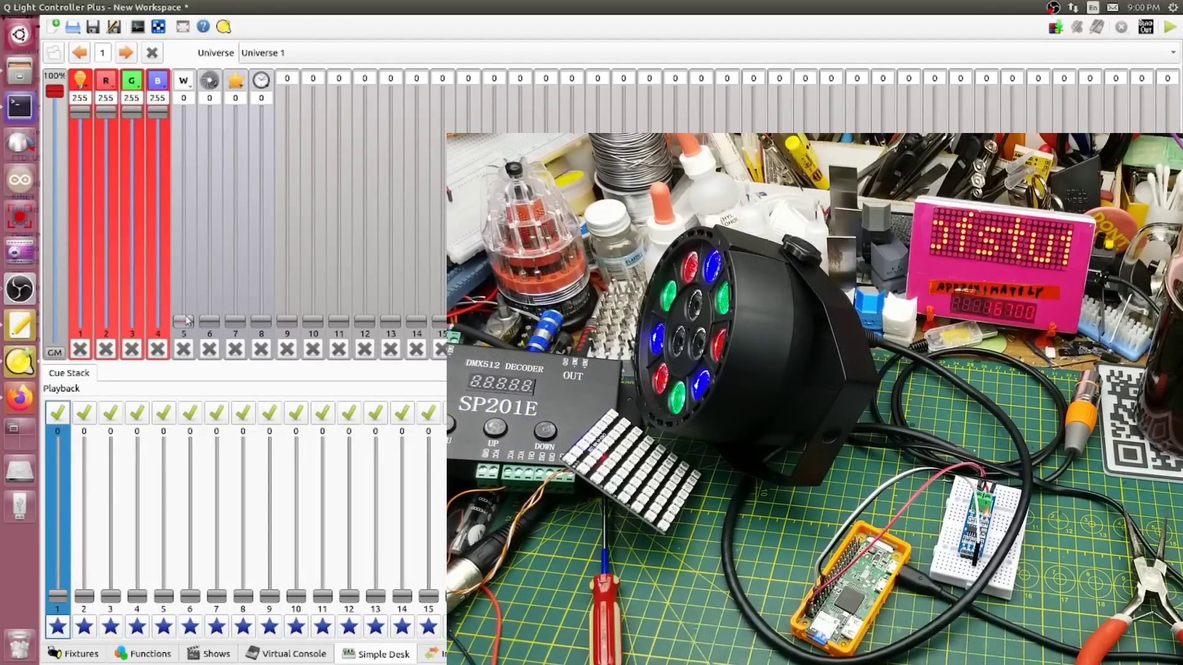
{"action": "mouse_move", "coordinate": [183, 321]}
{"action": "left_mouse_down"}
{"action": "mouse_move", "coordinate": [197, 118]}
{"action": "mouse_move", "coordinate": [199, 336]}
{"action": "left_mouse_up"}
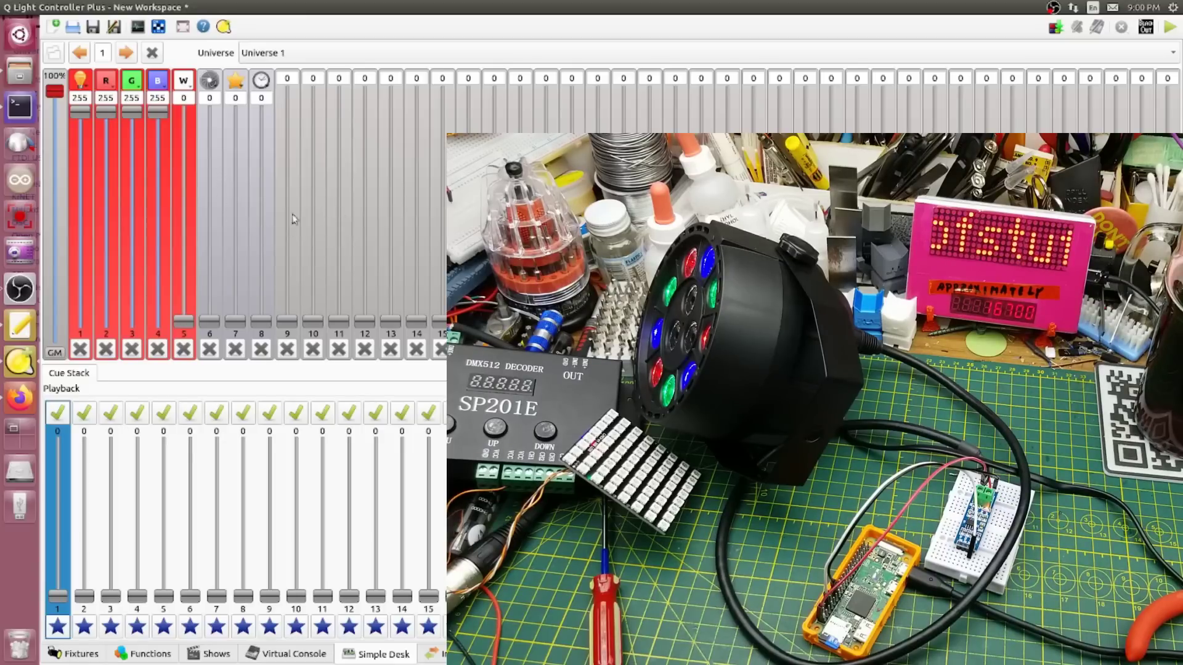
Look over the universes listed in the Simple Desk's Universe combo
{"action": "left_click", "coordinate": [321, 53]}
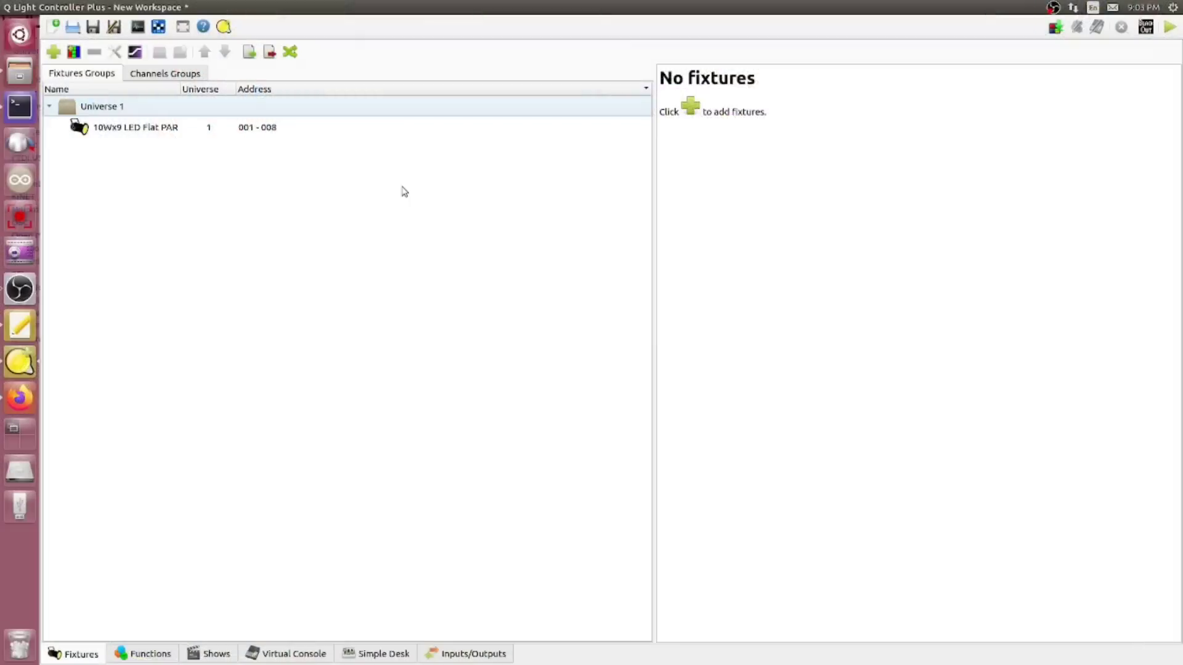
Add a 10×10 RGB panel on Universe 2 with GRB colour order
{"action": "left_click", "coordinate": [73, 52]}
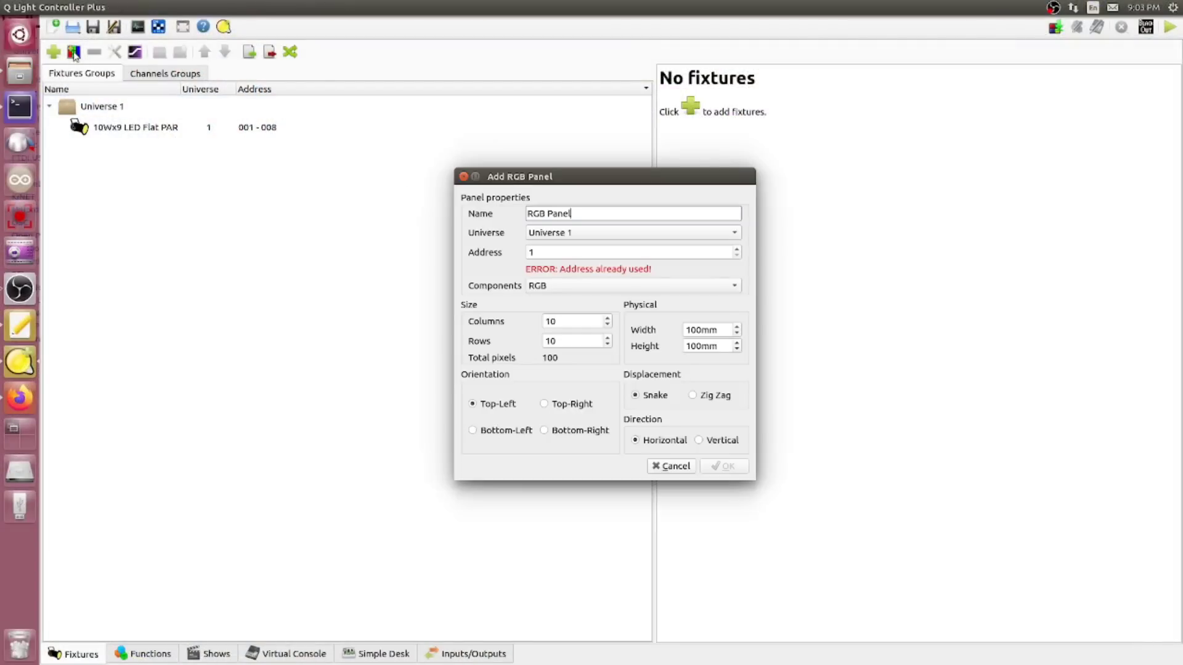
{"action": "left_click", "coordinate": [579, 236]}
{"action": "left_click", "coordinate": [580, 249]}
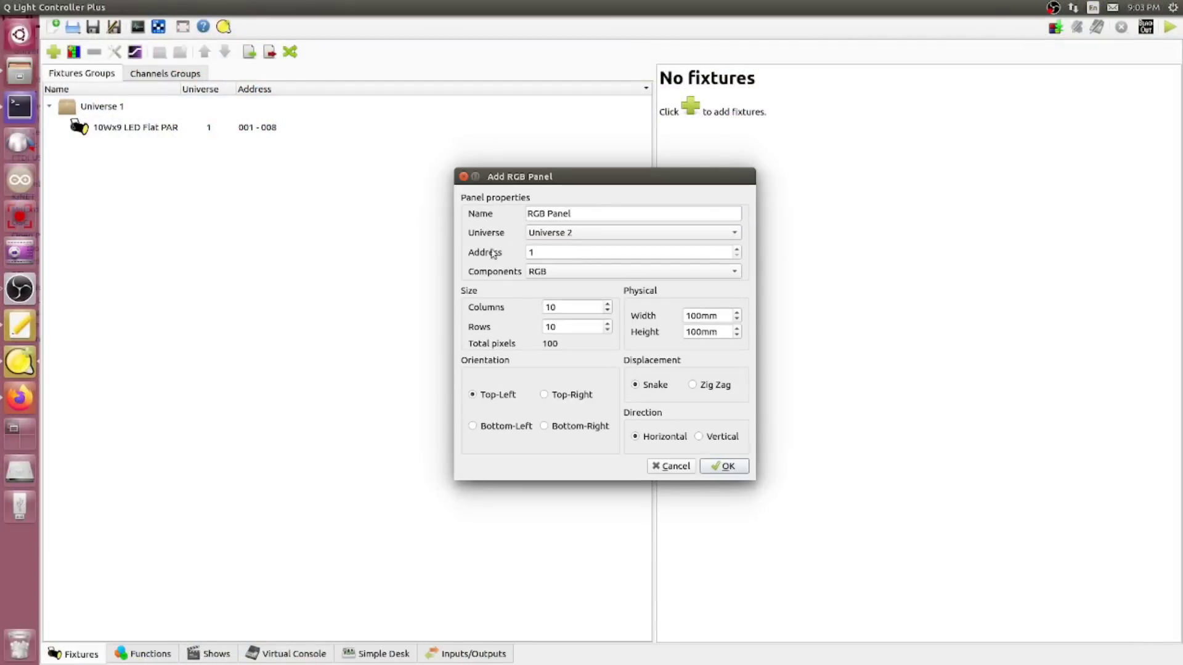
{"action": "left_click", "coordinate": [573, 272]}
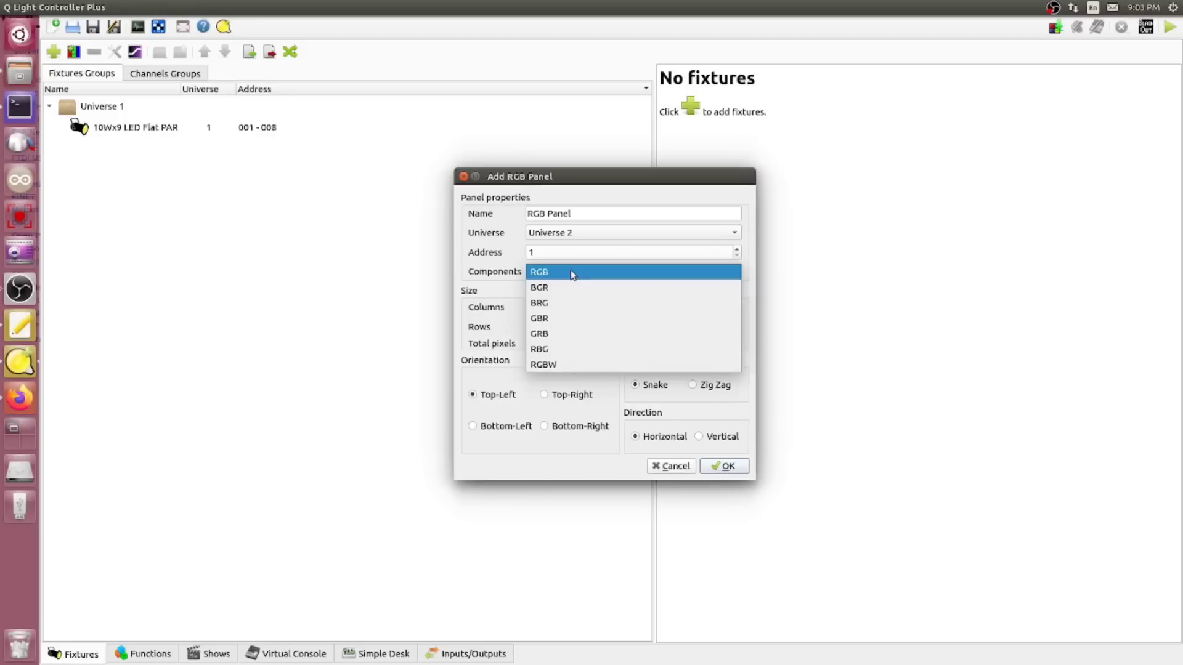
{"action": "left_click", "coordinate": [568, 336]}
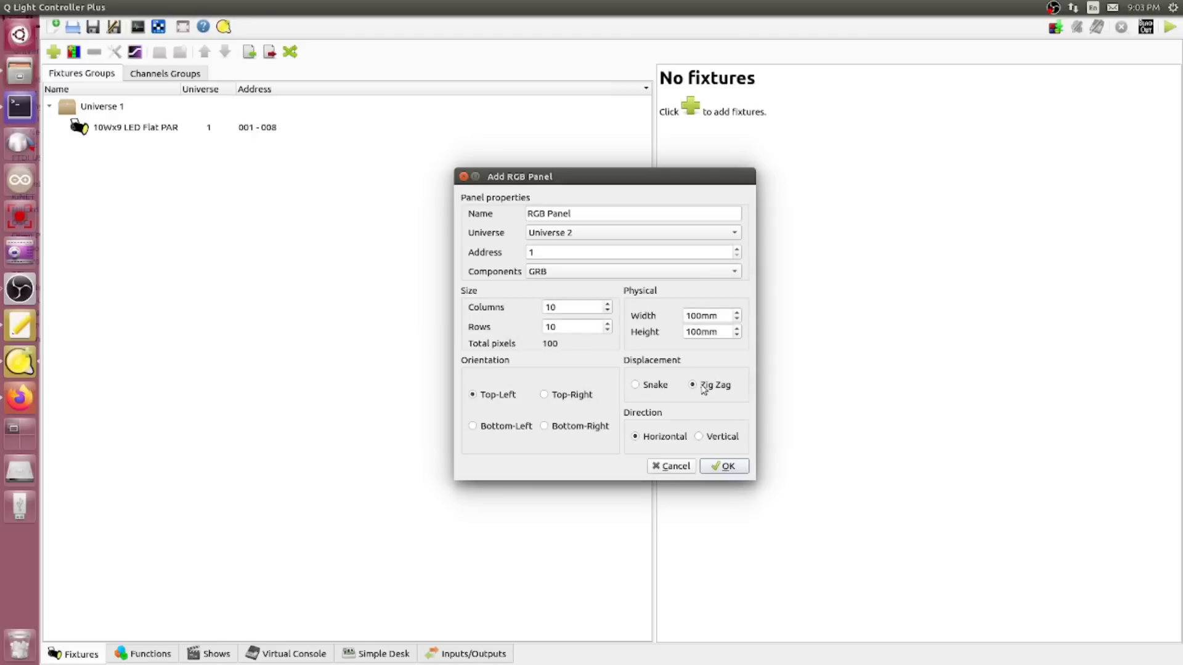
{"action": "left_click", "coordinate": [724, 466]}
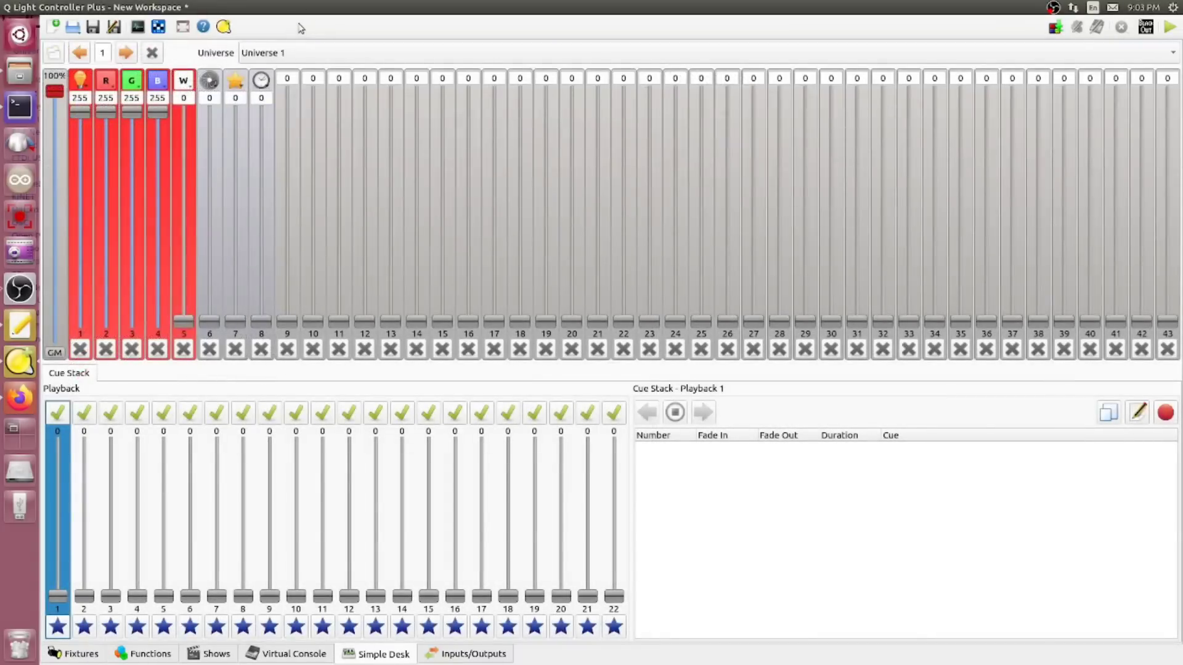
{"action": "left_click", "coordinate": [286, 52]}
Switch the desk to Universe 2 and raise channels 1, 6, 10, 12, 15, 17, 20 and 31
{"action": "left_click", "coordinate": [291, 63]}
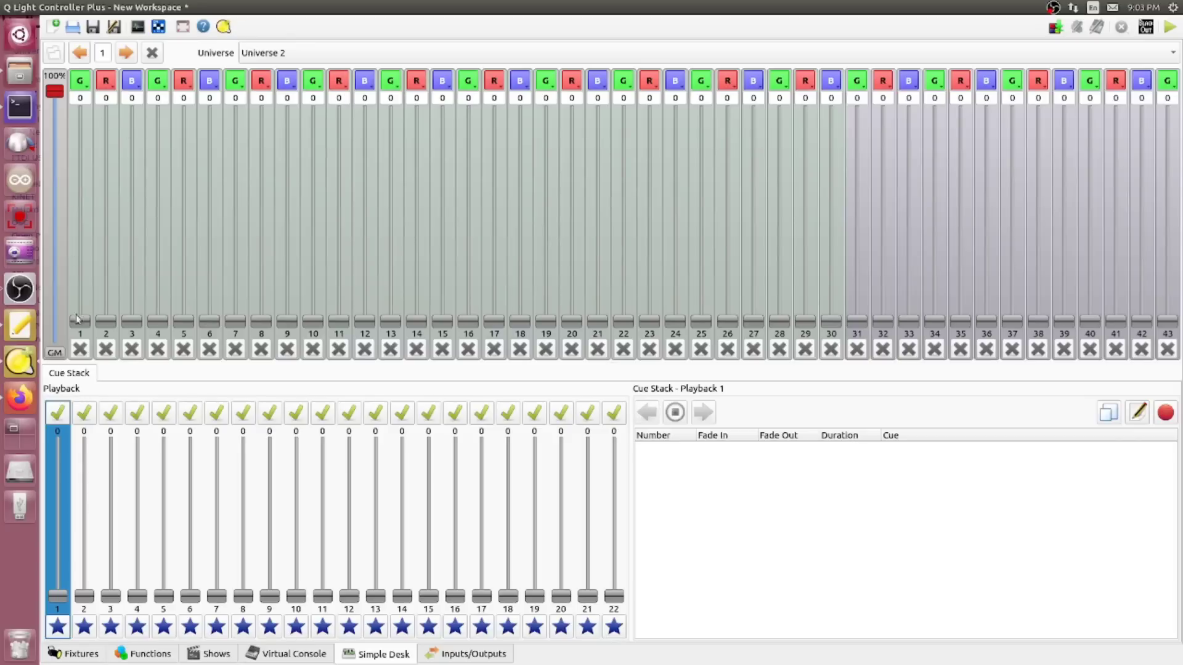
{"action": "left_click_drag", "start_coordinate": [77, 318], "coordinate": [80, 105]}
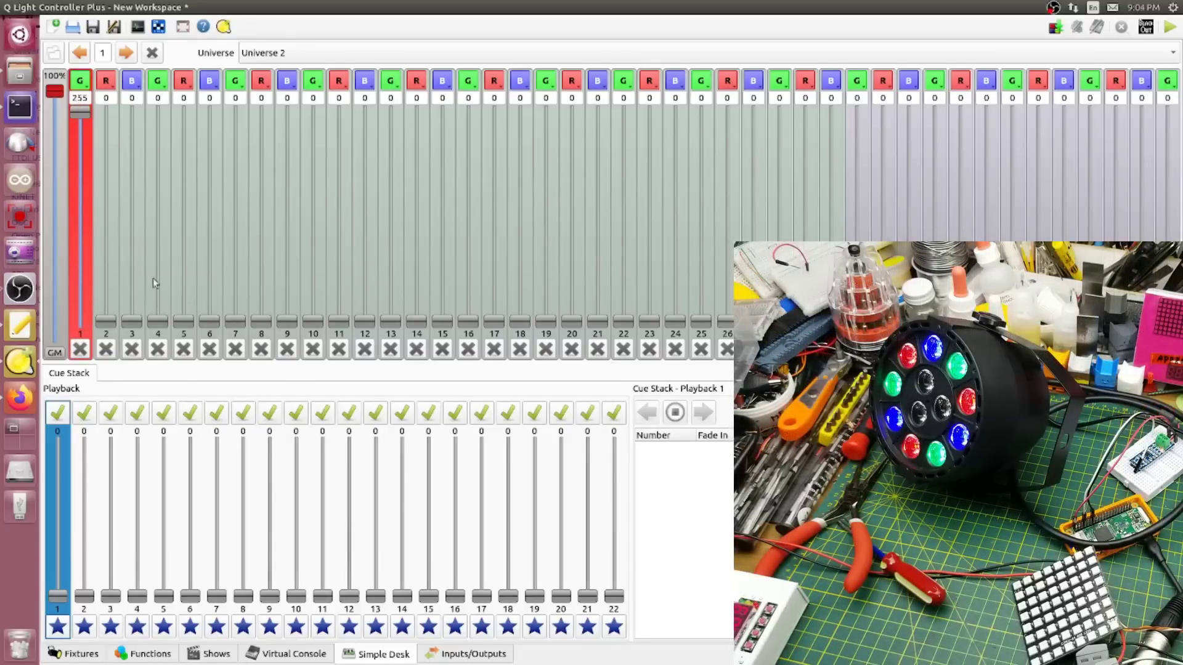
{"action": "left_click_drag", "start_coordinate": [199, 331], "coordinate": [199, 325]}
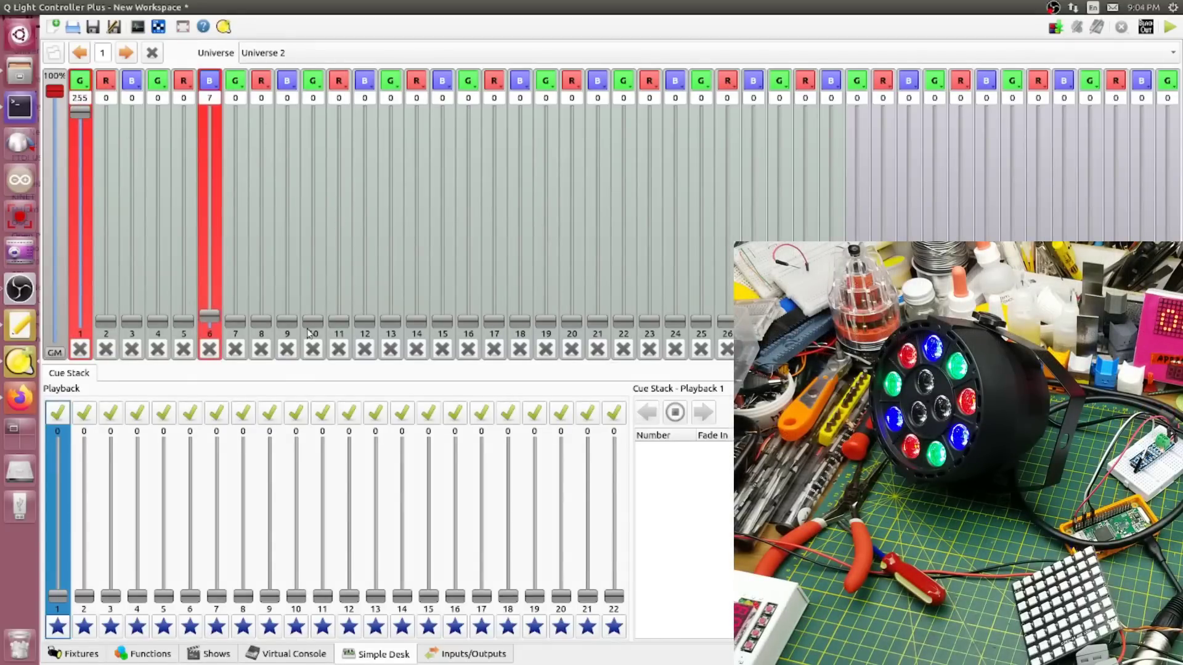
{"action": "left_click_drag", "start_coordinate": [308, 318], "coordinate": [313, 110]}
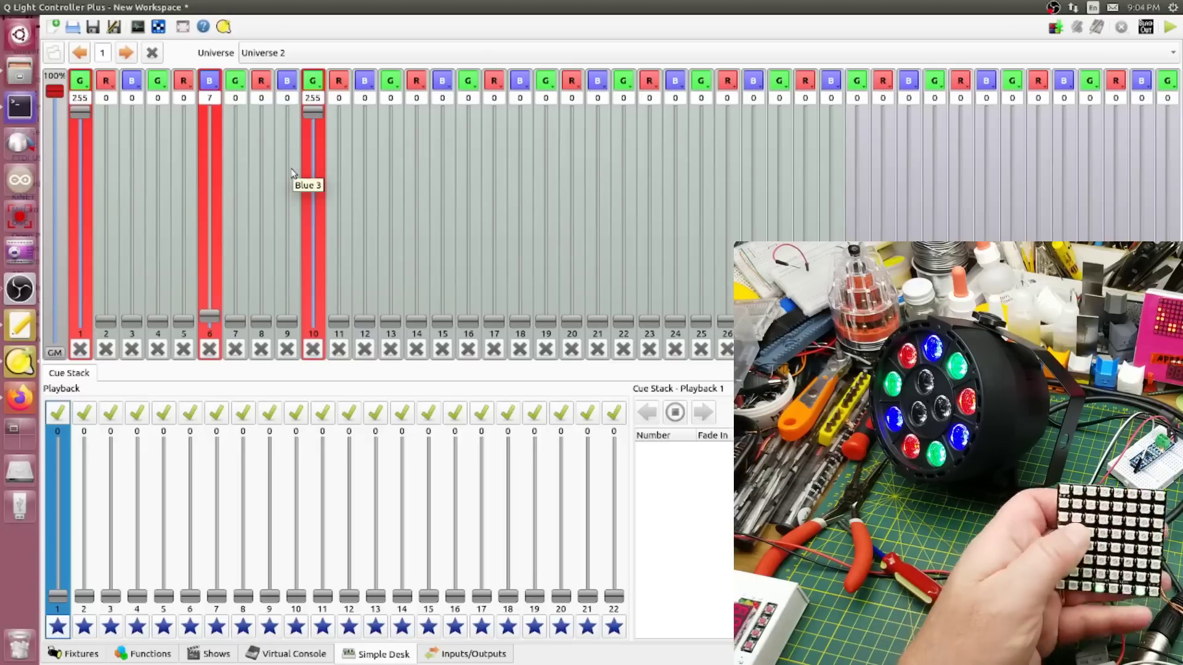
{"action": "left_click", "coordinate": [365, 119]}
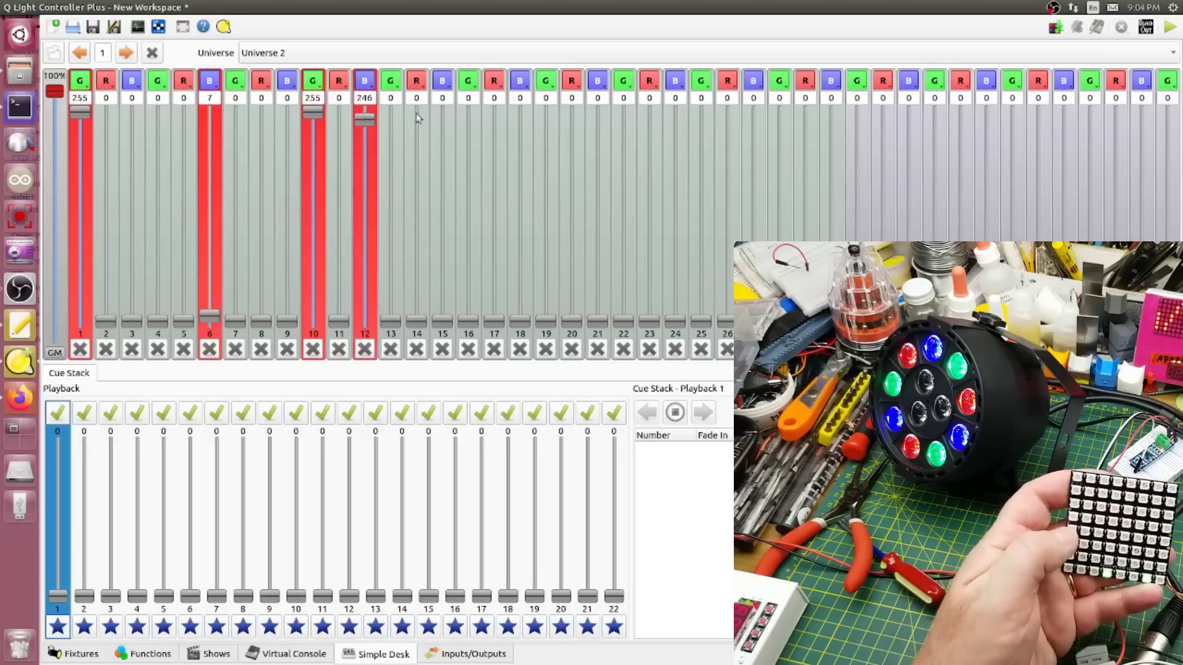
{"action": "left_click", "coordinate": [443, 122]}
{"action": "left_click", "coordinate": [494, 120]}
{"action": "left_click", "coordinate": [572, 125]}
{"action": "left_click", "coordinate": [857, 125]}
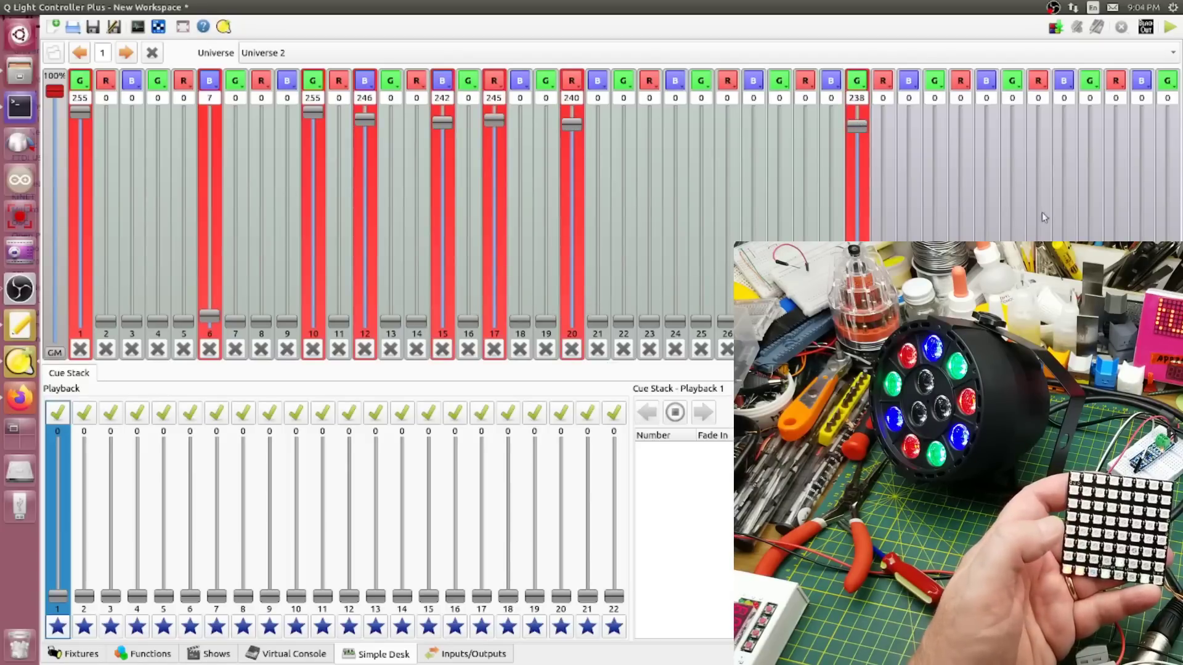
Go to the channel 173–198 page and raise channels 189 and 187 near full
{"action": "left_click", "coordinate": [126, 52]}
{"action": "left_click", "coordinate": [125, 53]}
{"action": "left_click", "coordinate": [125, 52]}
{"action": "left_click", "coordinate": [126, 52]}
{"action": "left_click", "coordinate": [125, 53]}
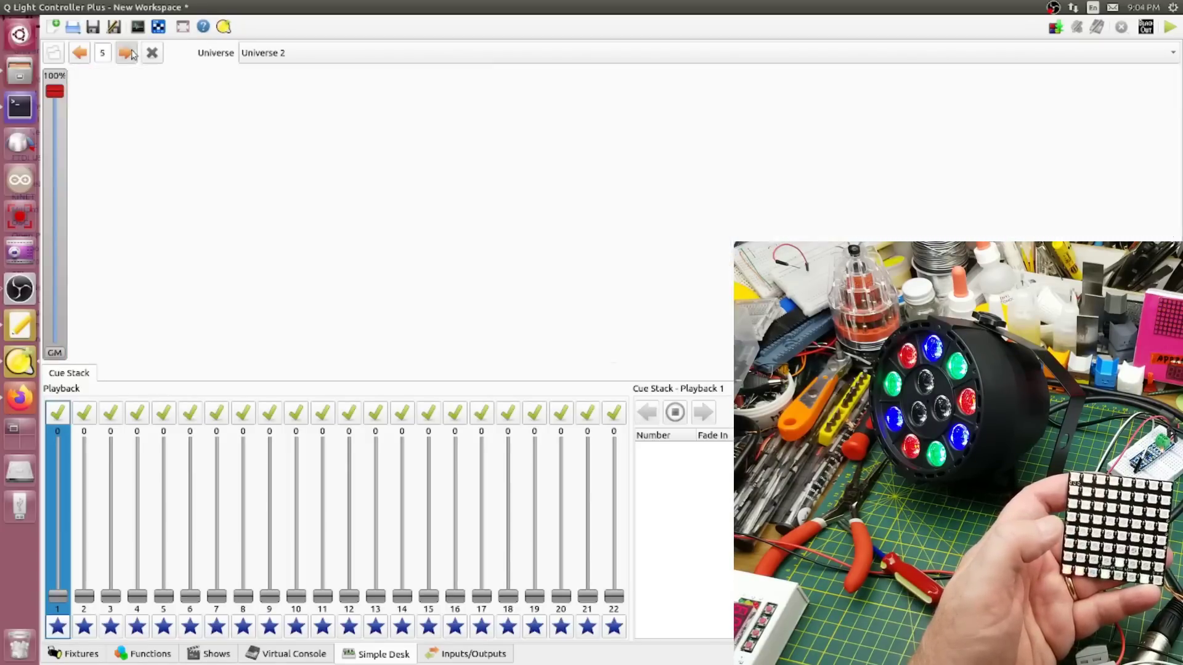
{"action": "left_click", "coordinate": [126, 52]}
{"action": "left_click", "coordinate": [125, 53]}
{"action": "left_click", "coordinate": [125, 53]}
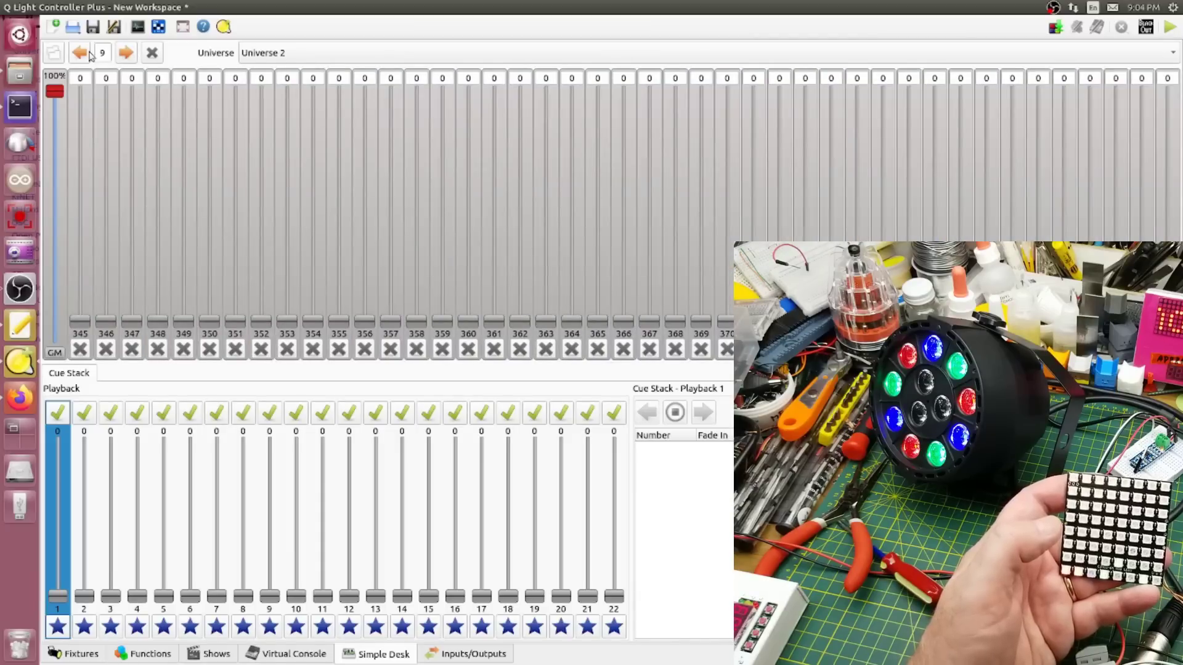
{"action": "left_click", "coordinate": [86, 56]}
{"action": "left_click", "coordinate": [86, 56]}
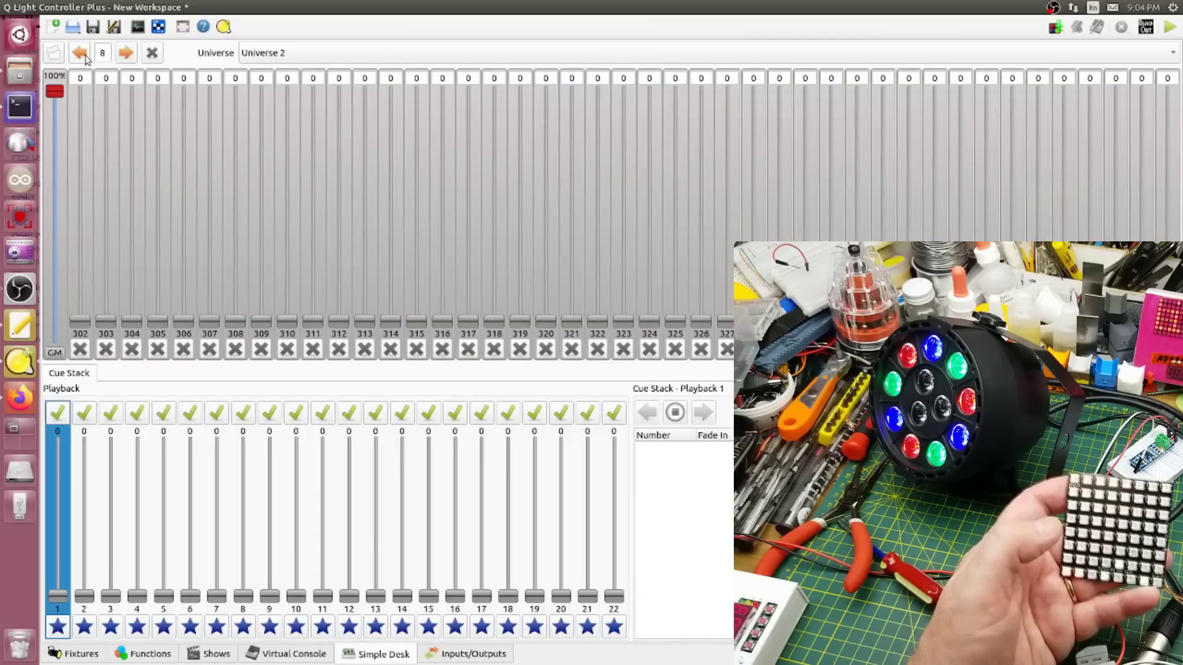
{"action": "left_click", "coordinate": [79, 53]}
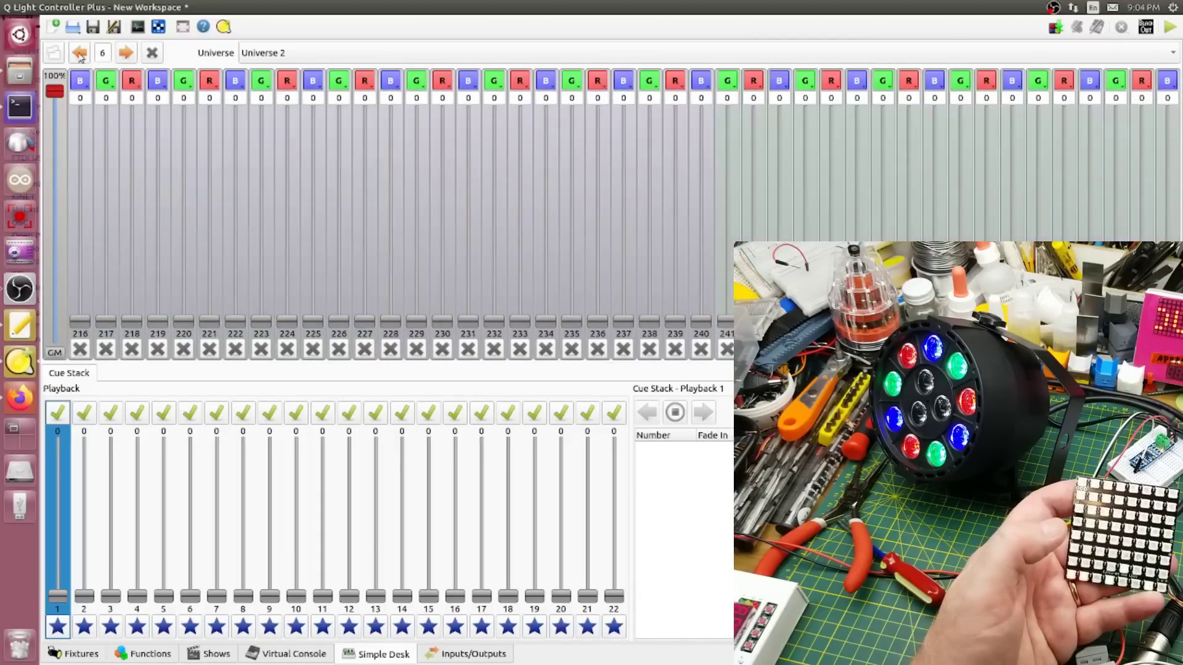
{"action": "left_click", "coordinate": [79, 52]}
{"action": "left_click", "coordinate": [494, 124]}
{"action": "left_click", "coordinate": [443, 121]}
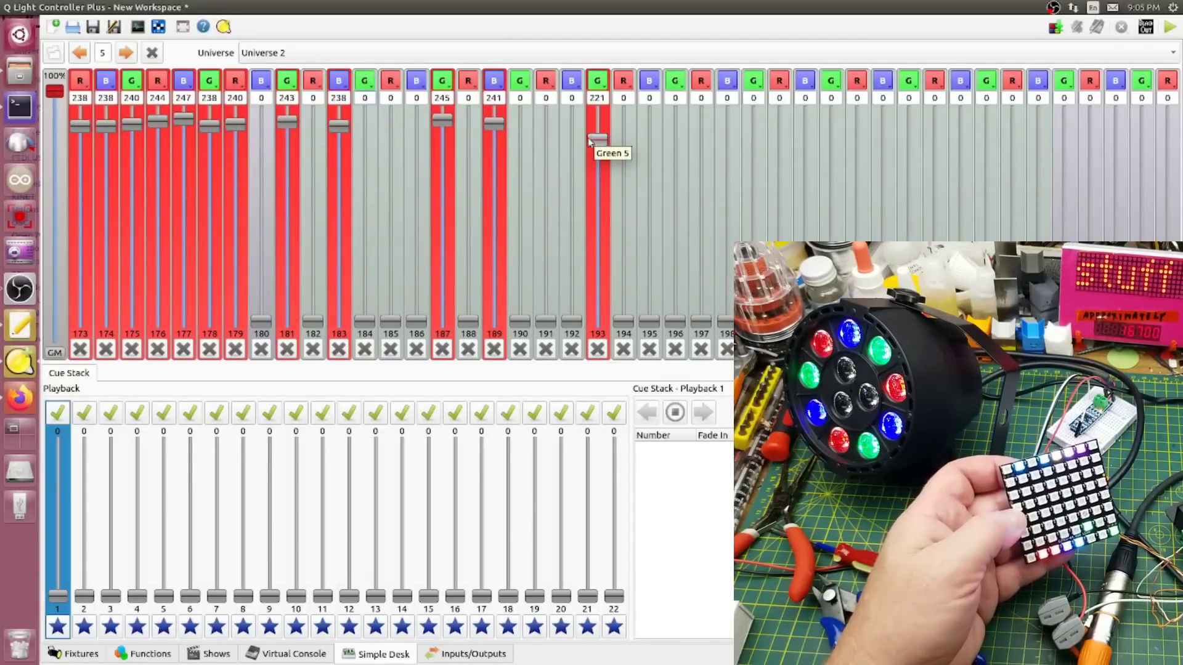
Return the desk to Universe 1, drop the PAR's green channel to 0 and white to full
{"action": "left_click", "coordinate": [301, 53]}
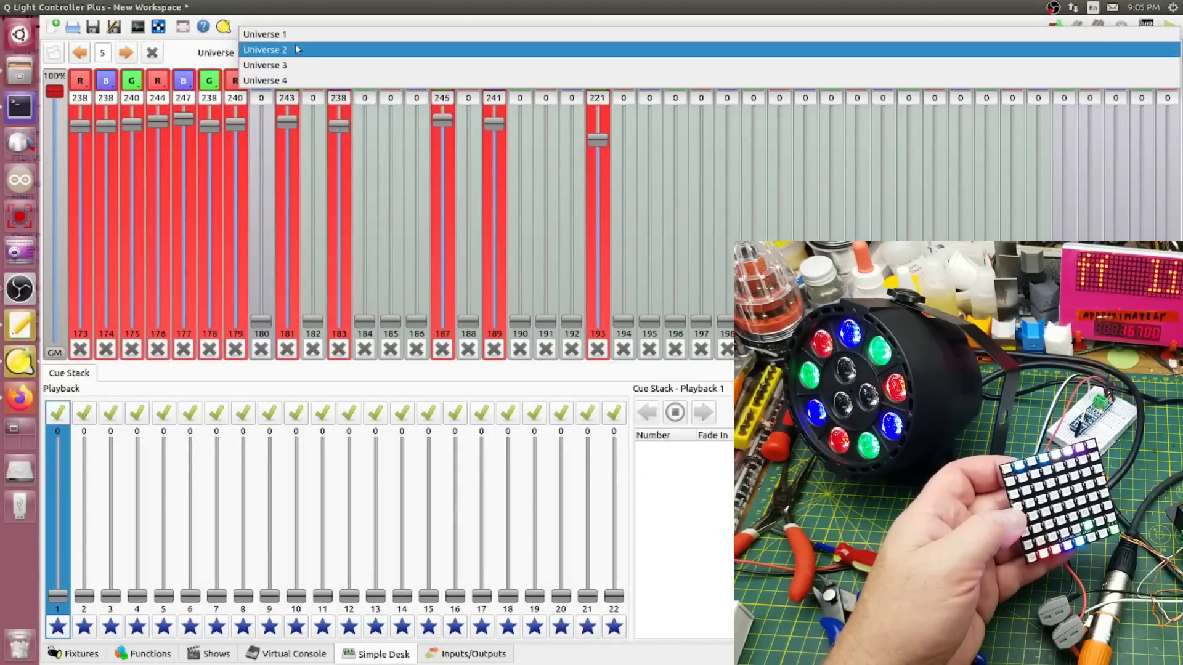
{"action": "left_click", "coordinate": [295, 34]}
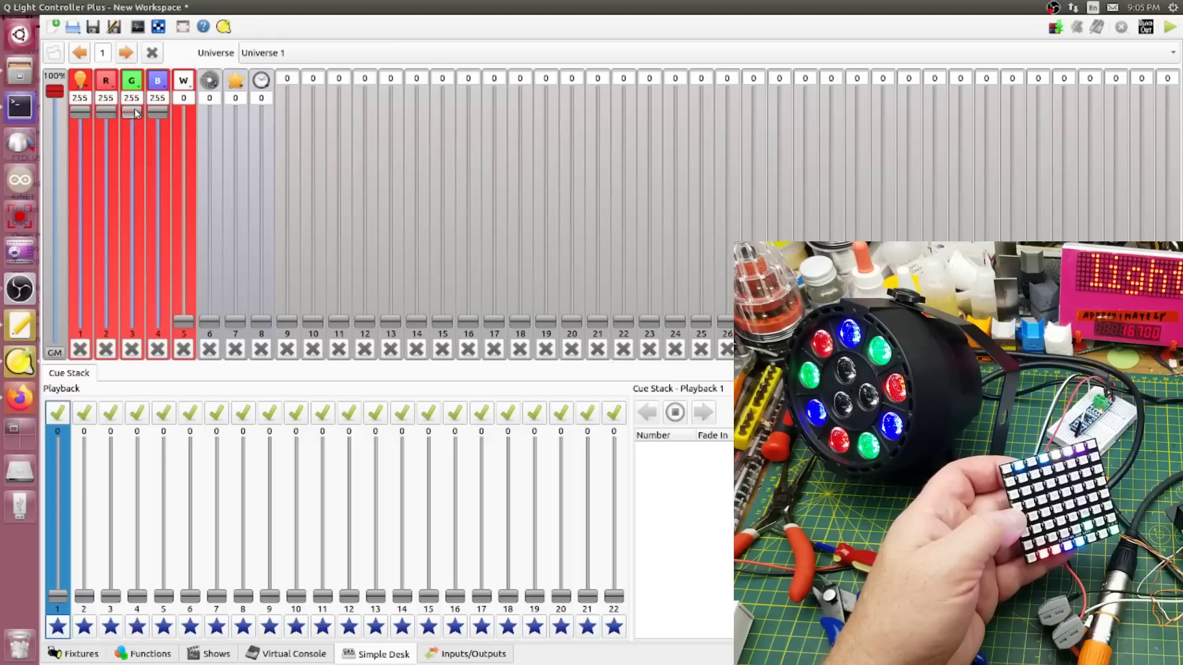
{"action": "left_click_drag", "start_coordinate": [132, 113], "coordinate": [131, 321]}
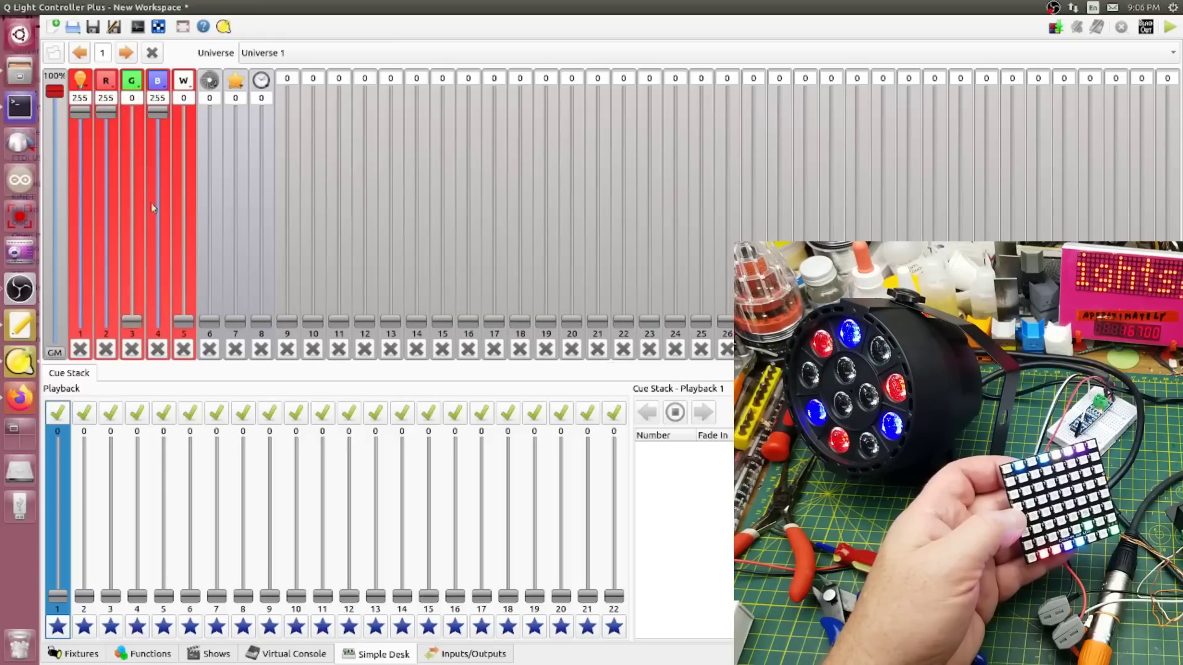
{"action": "left_click", "coordinate": [182, 123]}
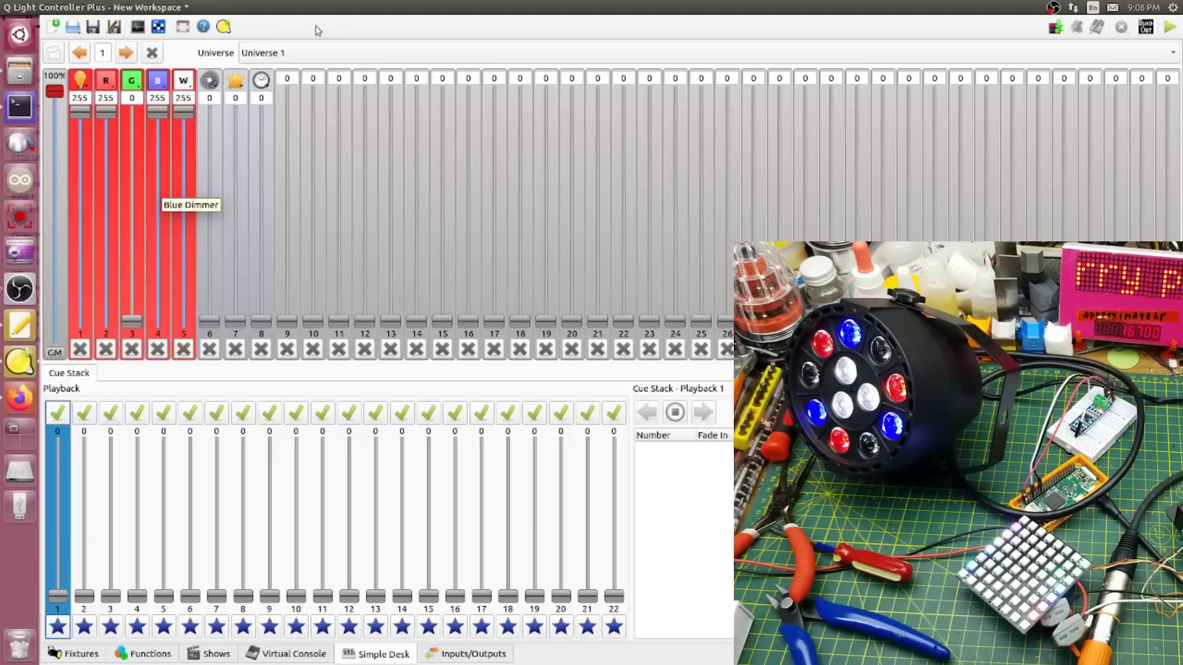
{"action": "left_click", "coordinate": [325, 53]}
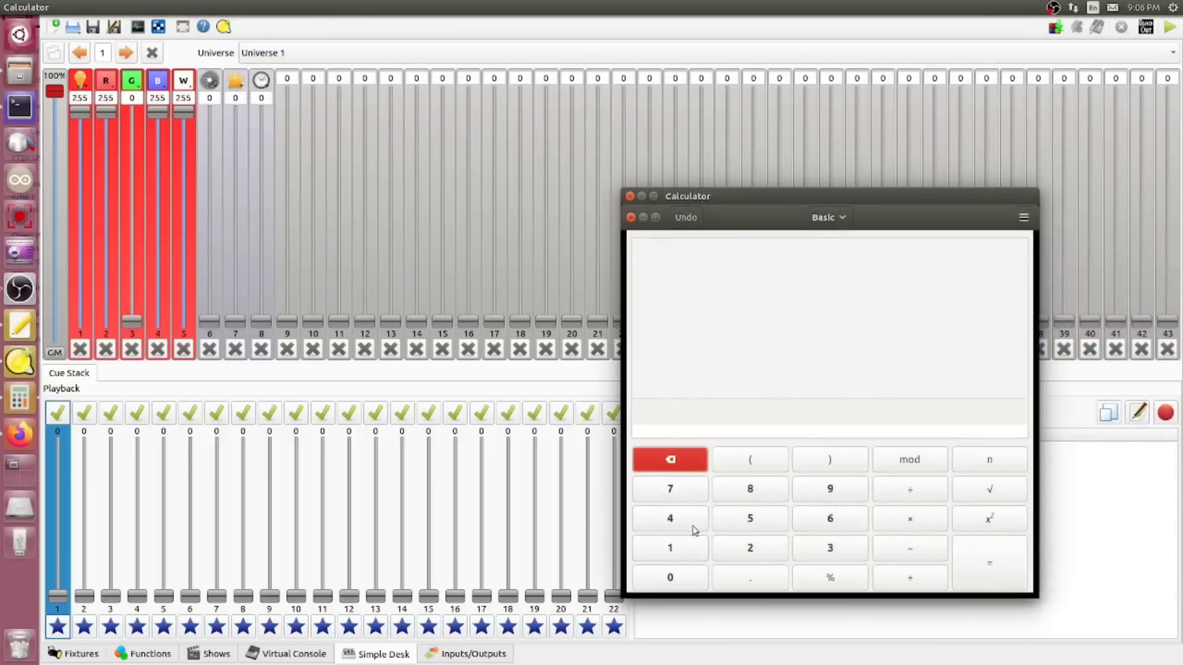
Multiply 4 universes by 512 channels to get 2048
{"action": "left_click", "coordinate": [689, 521]}
{"action": "left_click", "coordinate": [917, 521]}
{"action": "left_click", "coordinate": [752, 525]}
{"action": "left_click", "coordinate": [690, 550]}
{"action": "left_click", "coordinate": [759, 557]}
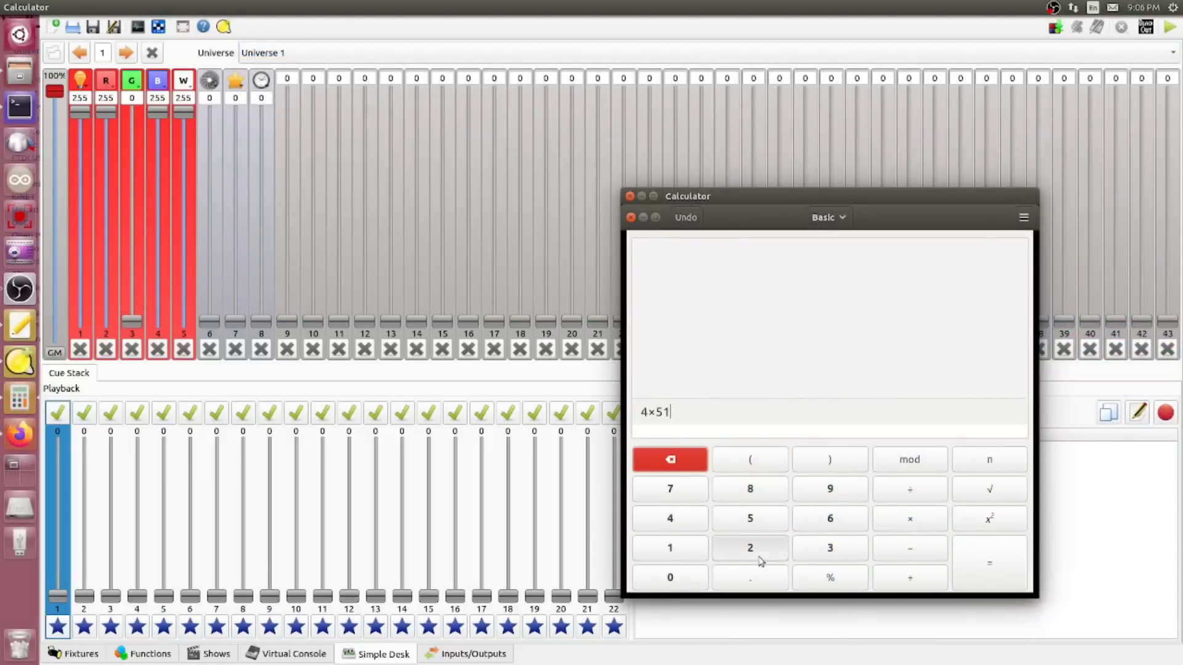
{"action": "left_click", "coordinate": [970, 575]}
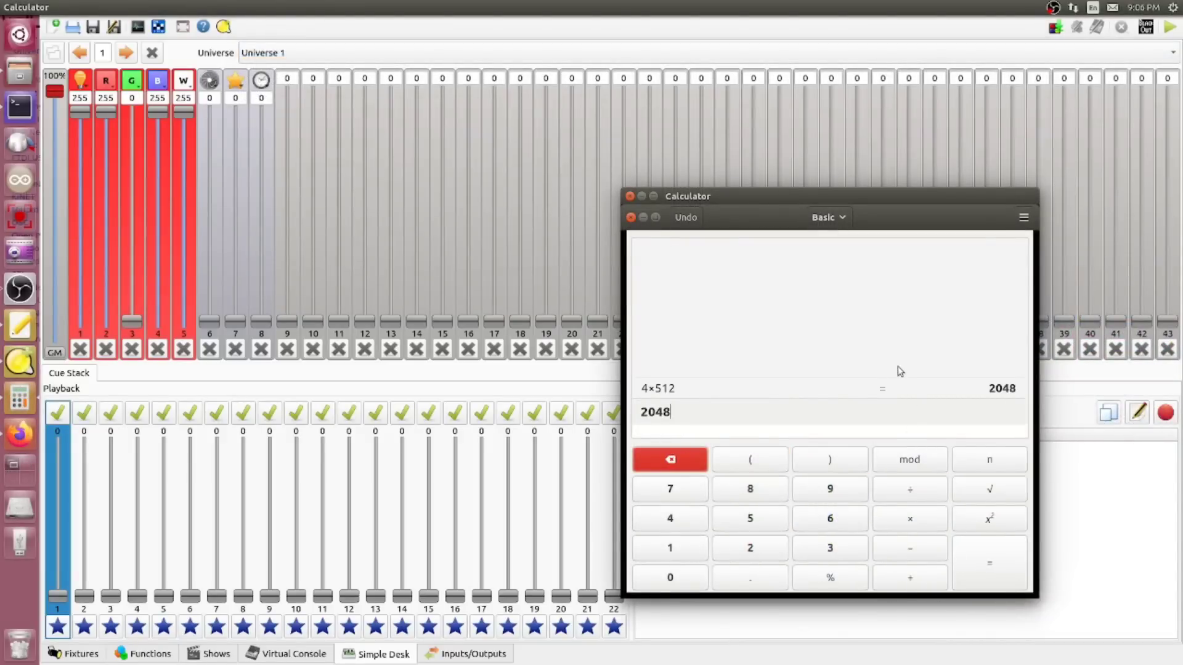
Divide 2048 by 3 to get 682.666666667
{"action": "left_click", "coordinate": [920, 491]}
{"action": "left_click", "coordinate": [830, 553]}
{"action": "left_click", "coordinate": [985, 566]}
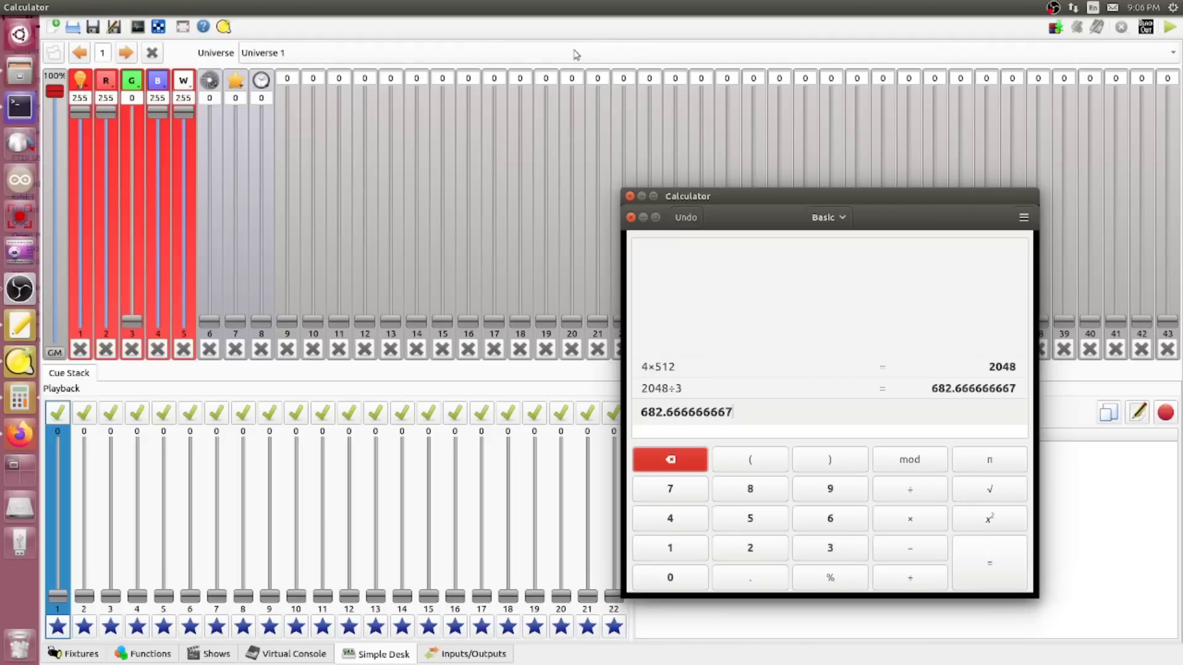
{"action": "left_click", "coordinate": [573, 54]}
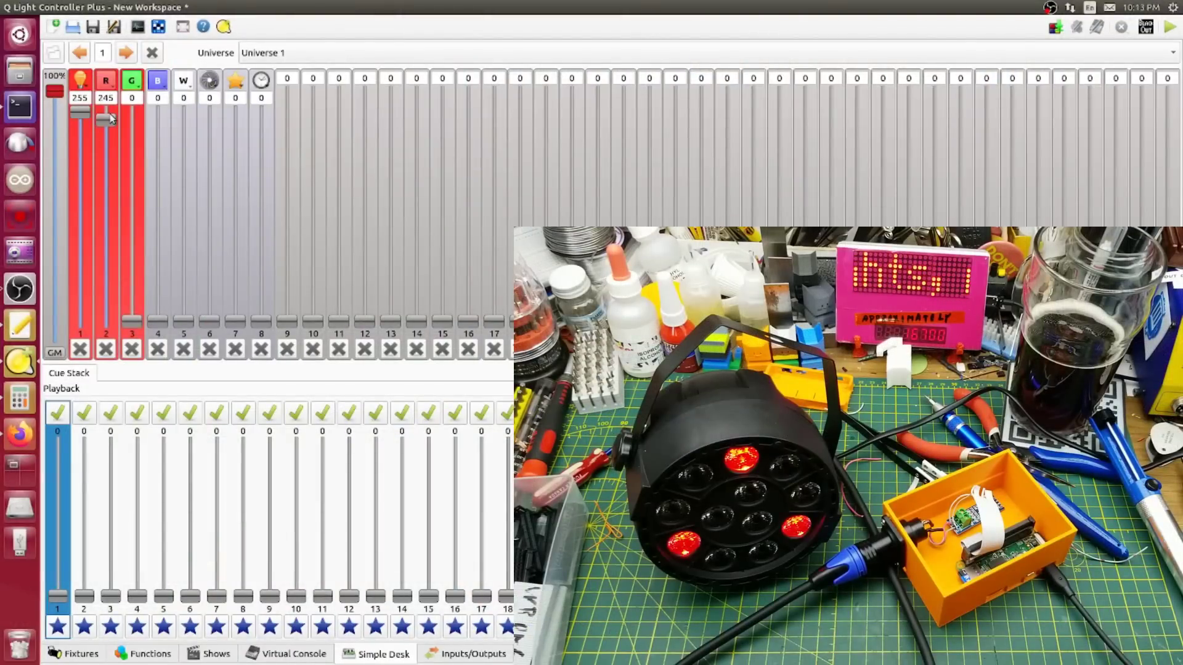
Raise the PAR's blue and white faders near full on the Simple Desk
{"action": "left_click", "coordinate": [157, 125]}
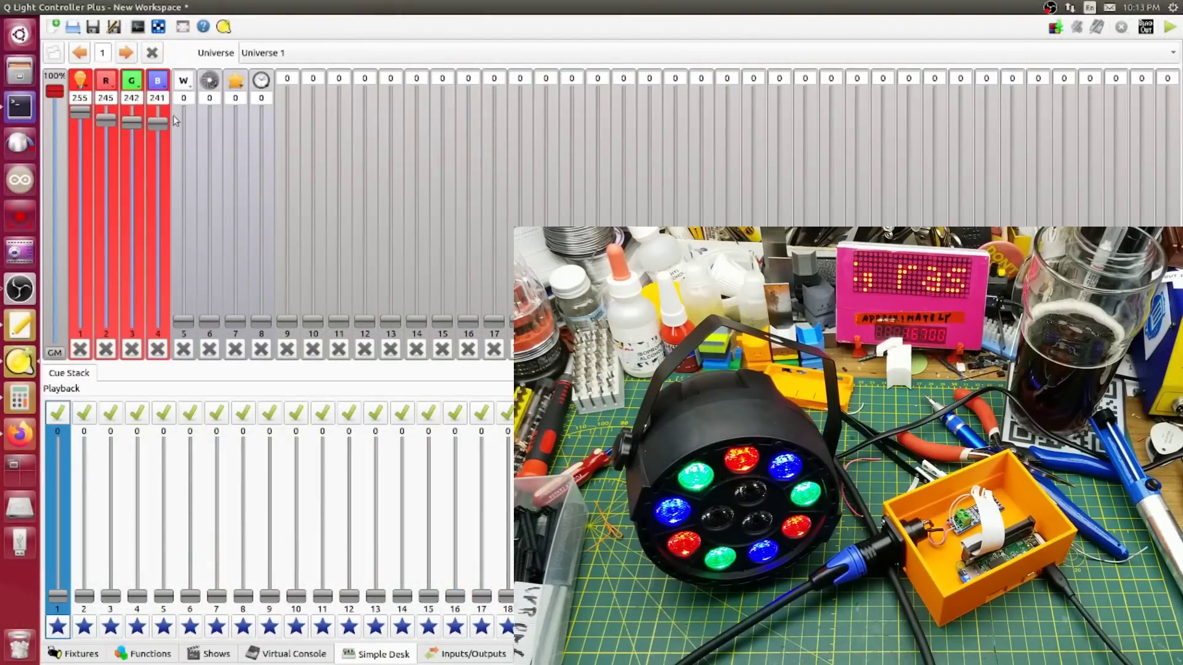
{"action": "left_click", "coordinate": [183, 116]}
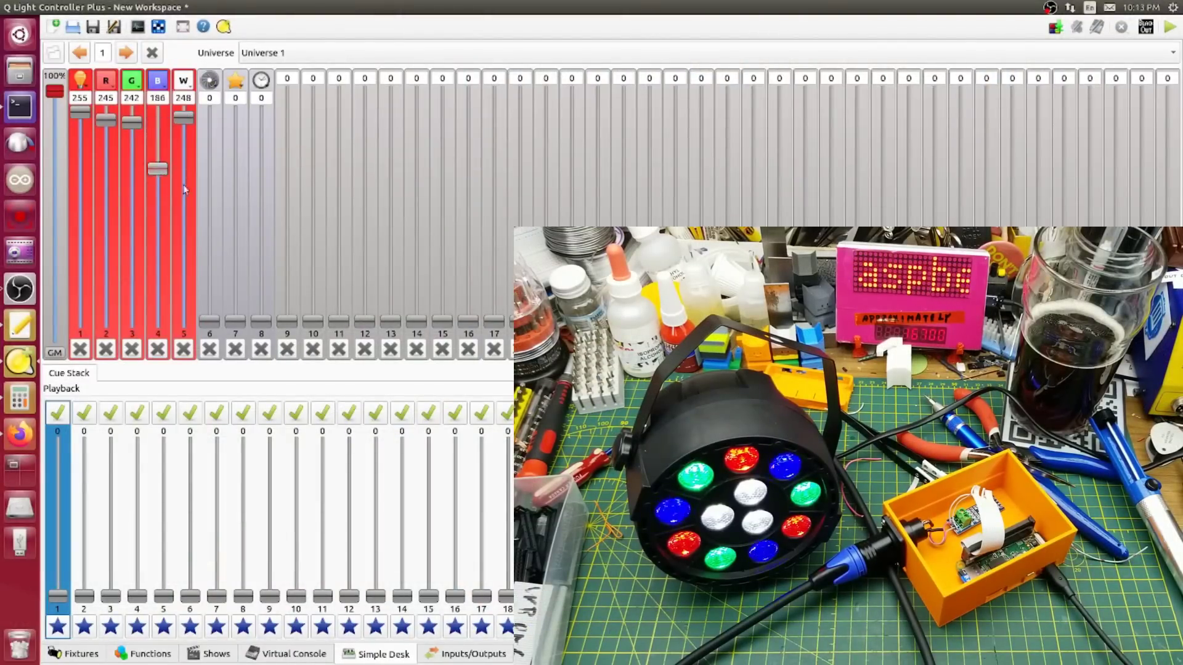